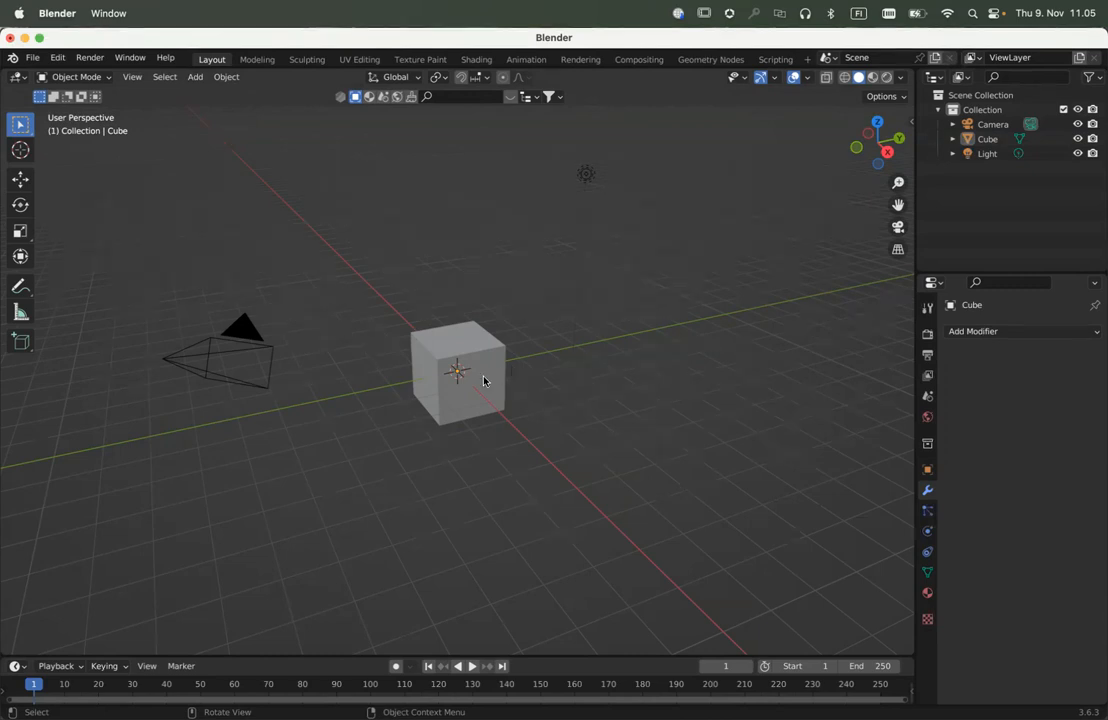
Move the default cube along the positive Y axis, well away from the world origin, and deselect it
click(479, 381)
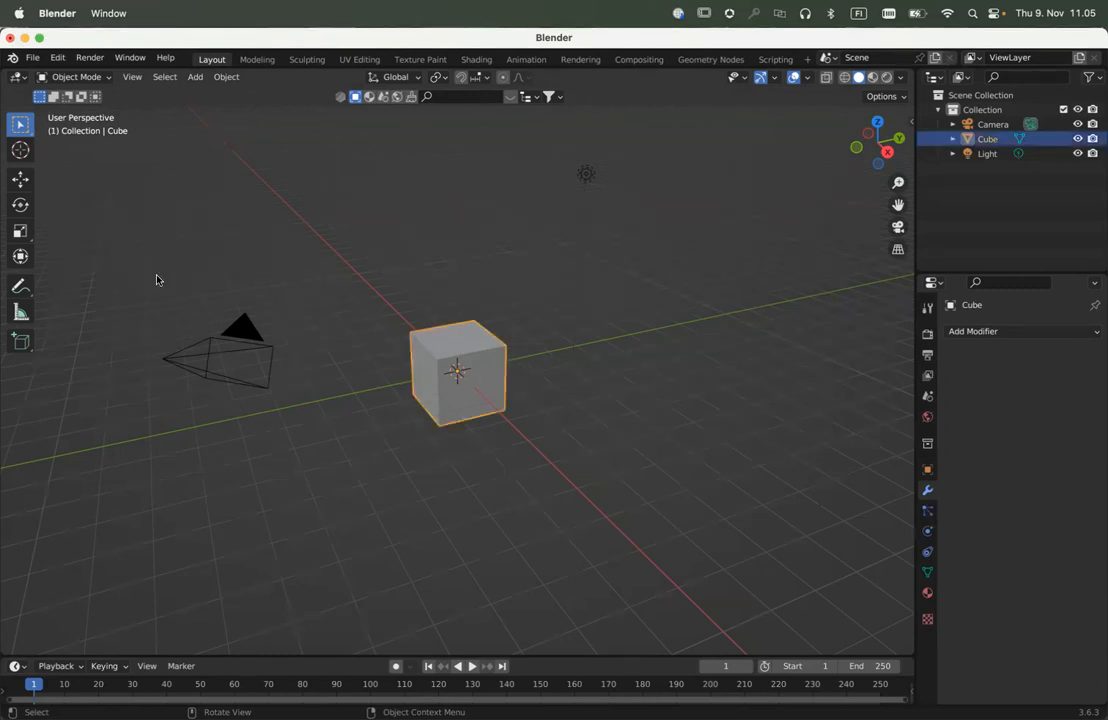
click(20, 256)
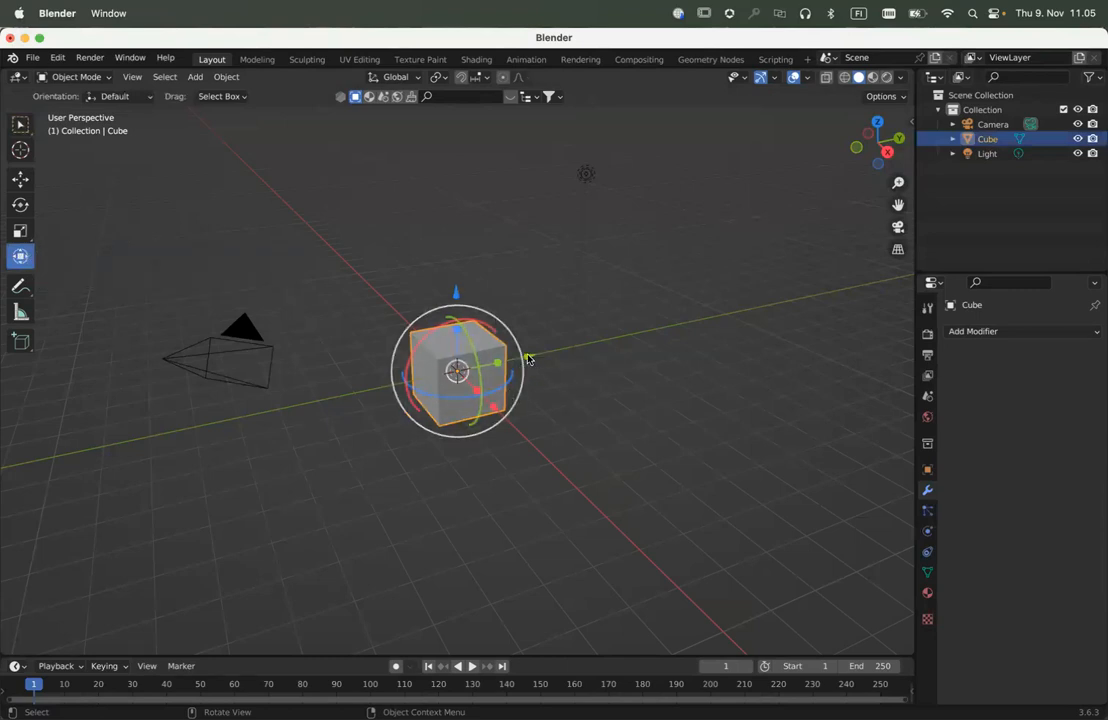
drag(528, 358, 838, 241)
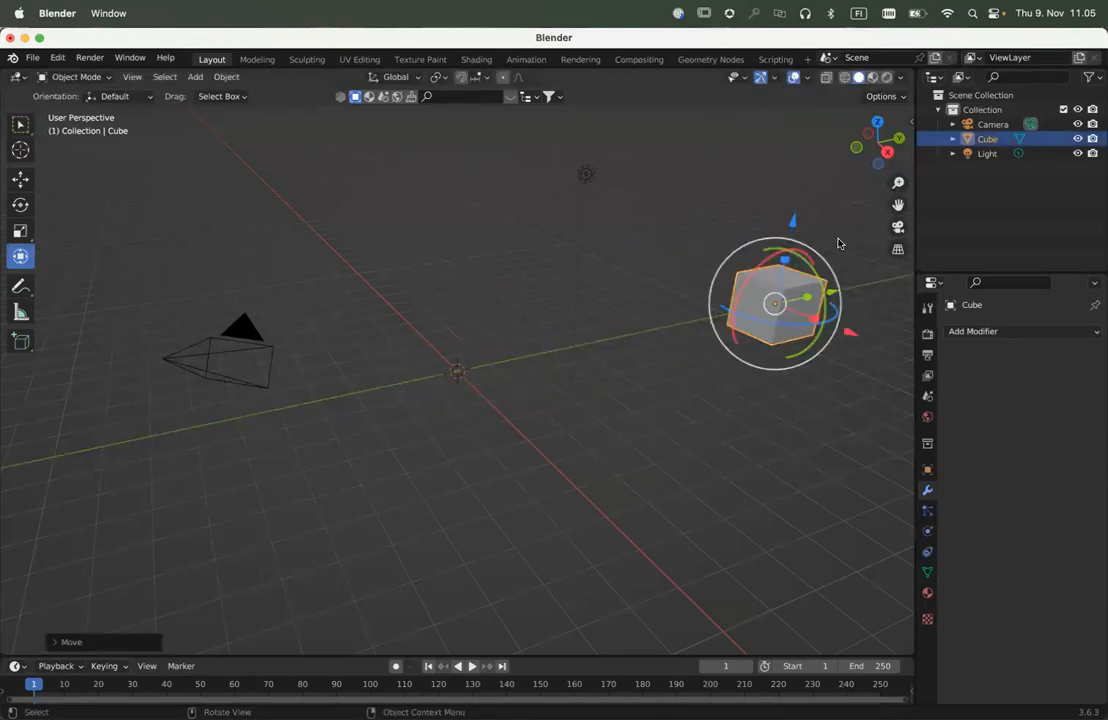
click(474, 348)
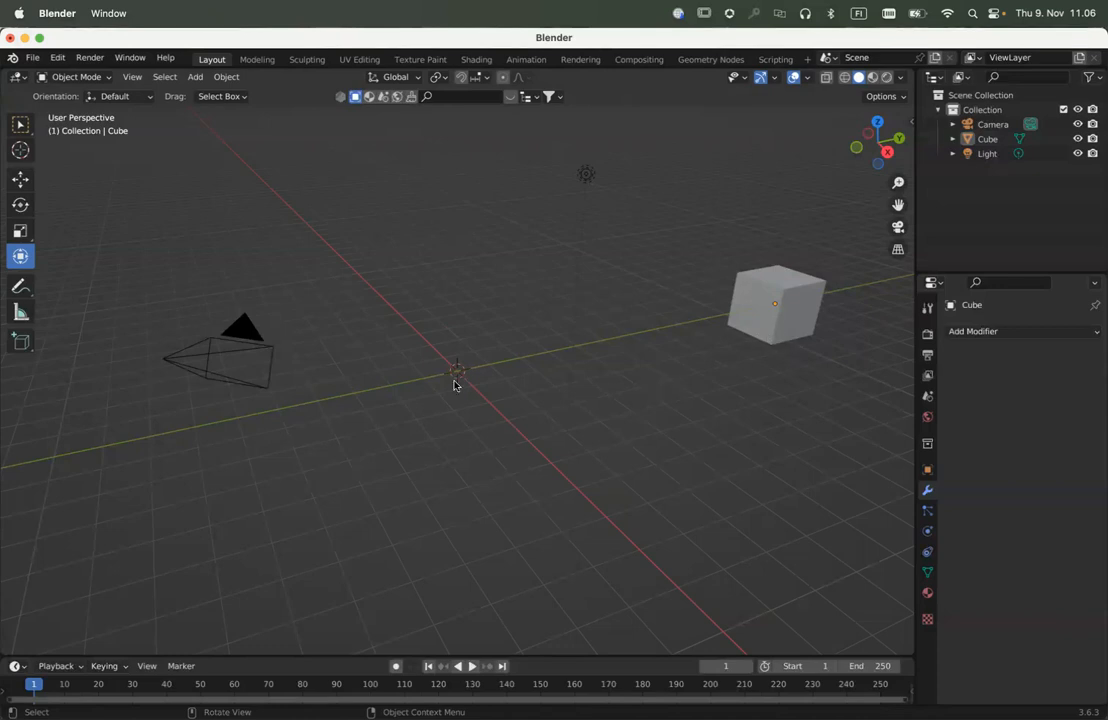
Add a UV sphere at the world origin and set its radius to 1.7 m
key(shift+a)
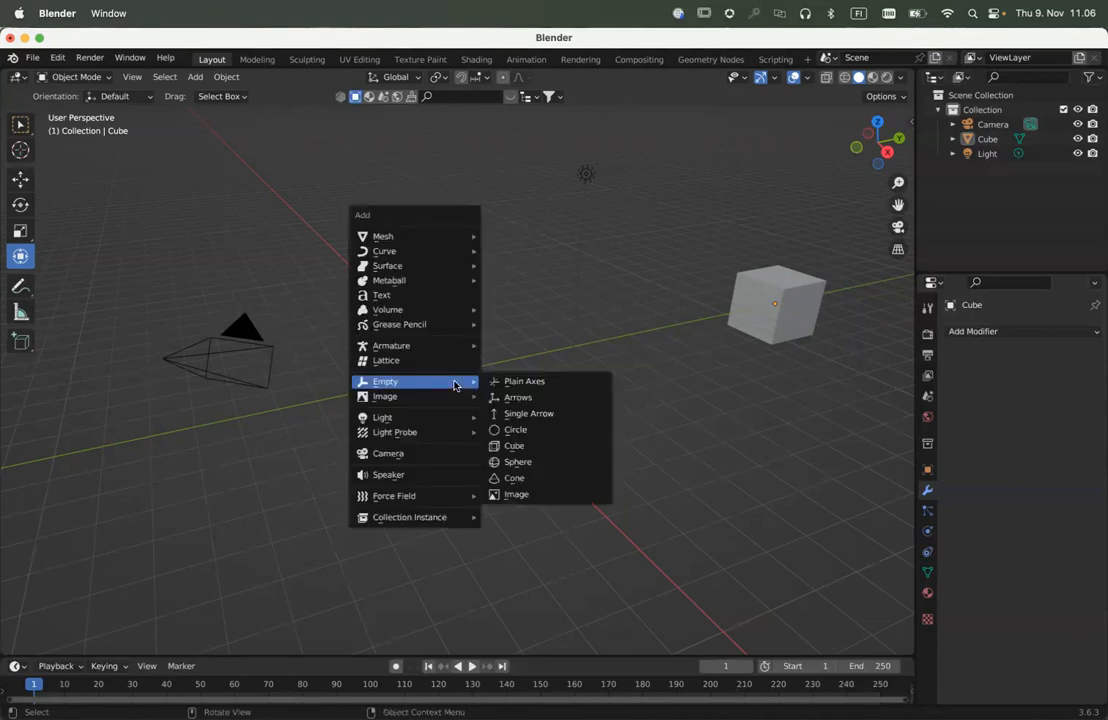
mouse_move(444, 238)
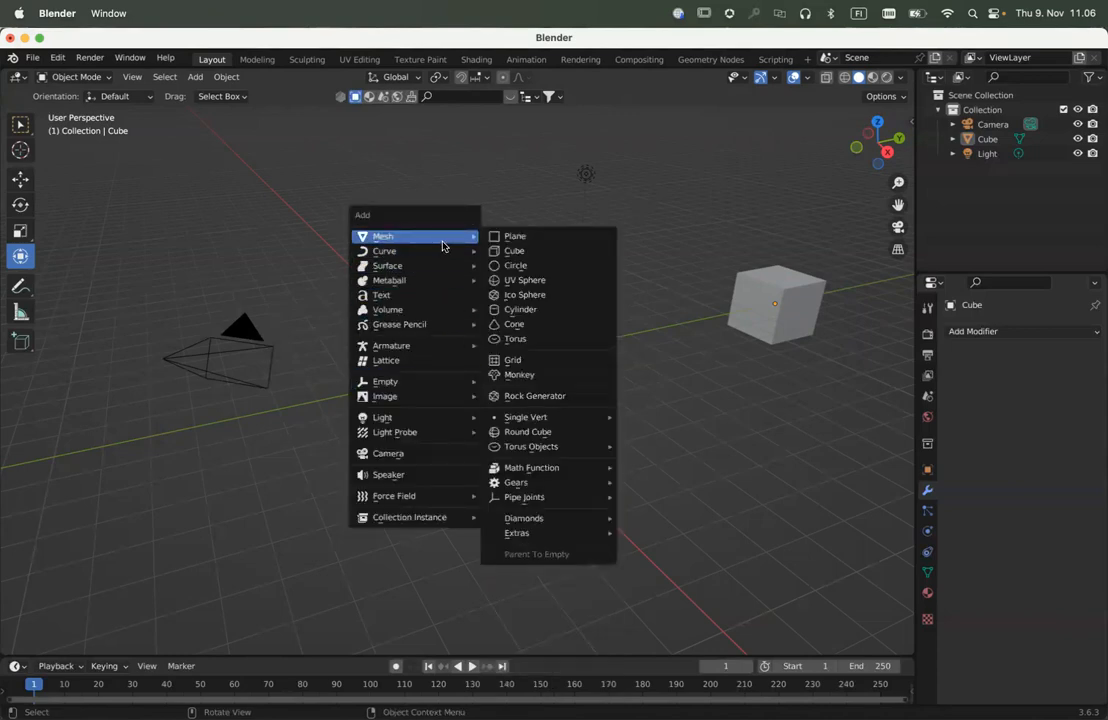
click(538, 285)
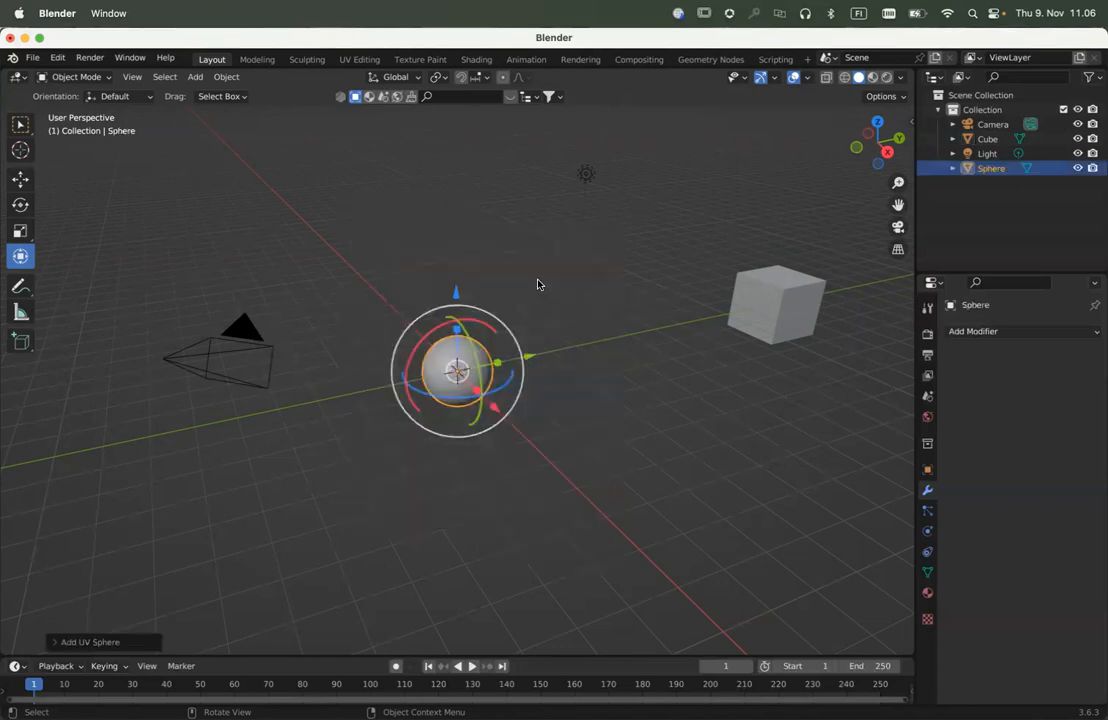
click(109, 645)
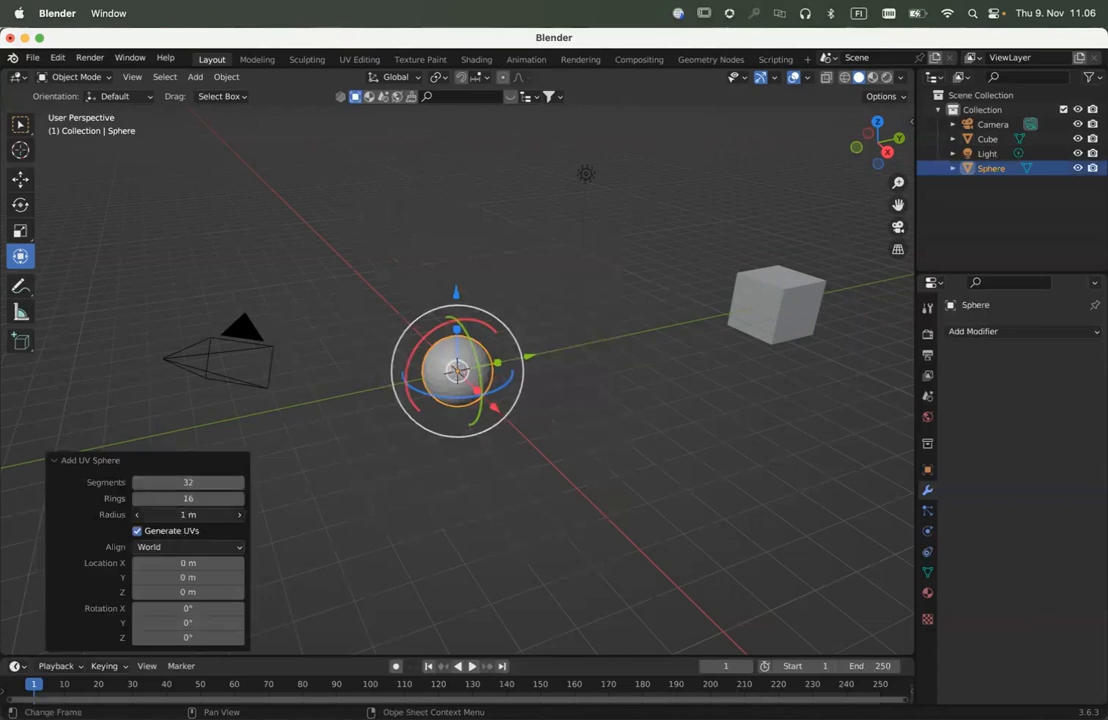
drag(200, 514, 176, 514)
click(176, 514)
text(1.7)
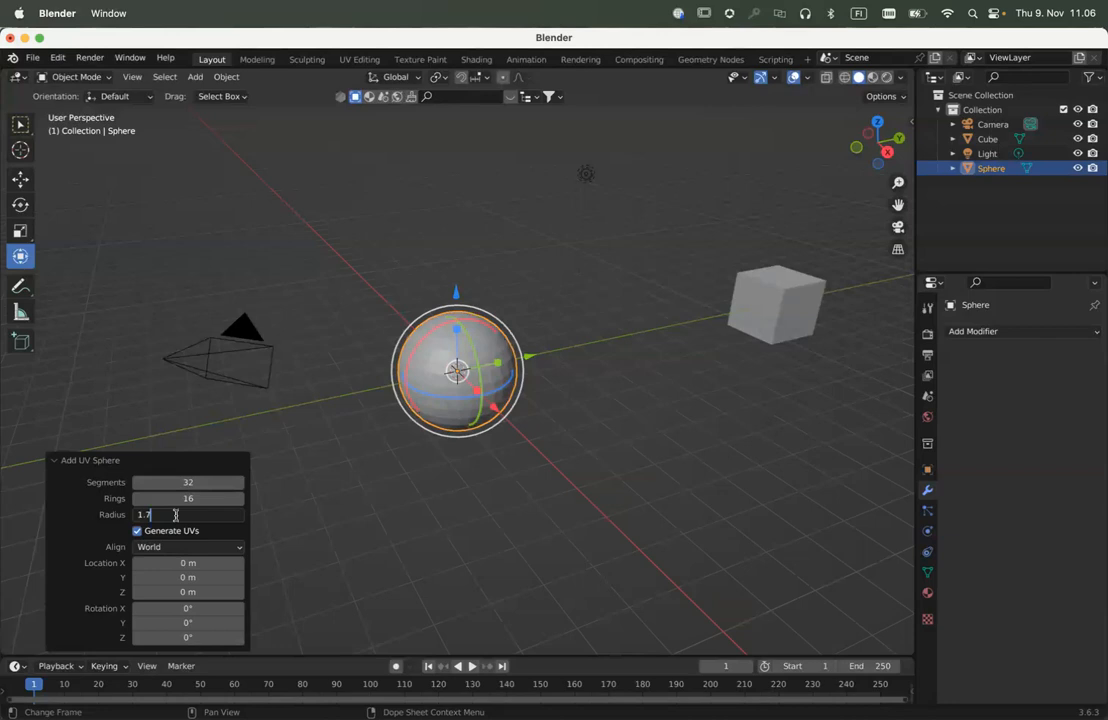
key(Return)
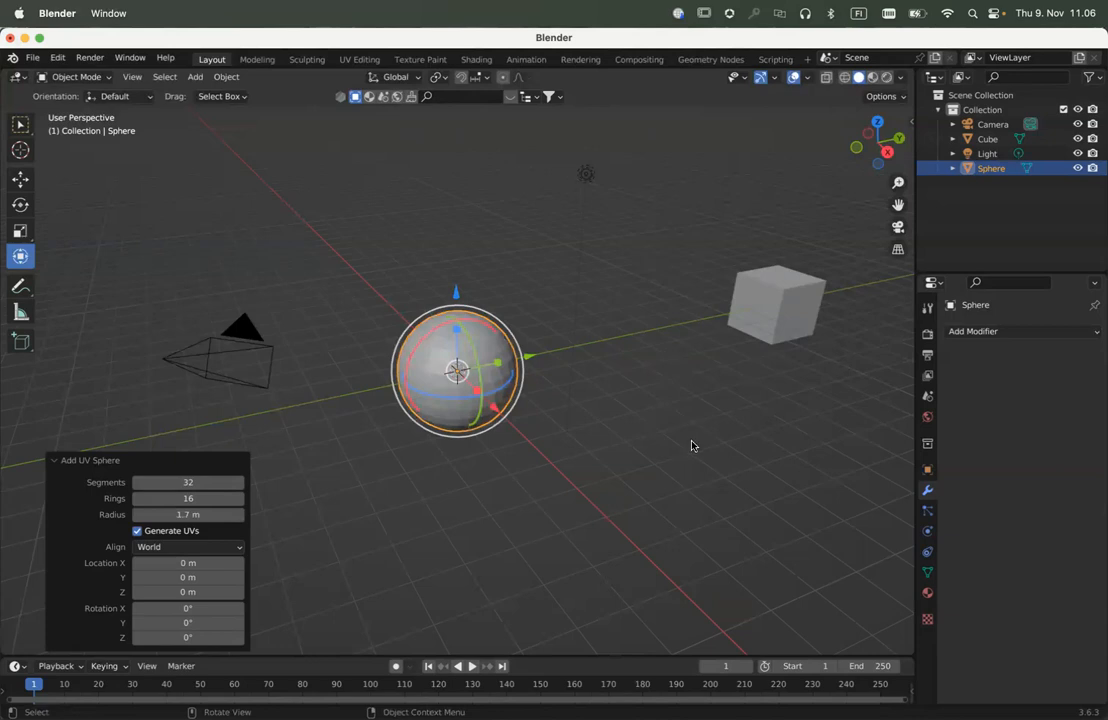
Show the viewport in Rendered shading and give the sphere a new material with a slightly darkened red base color
click(886, 78)
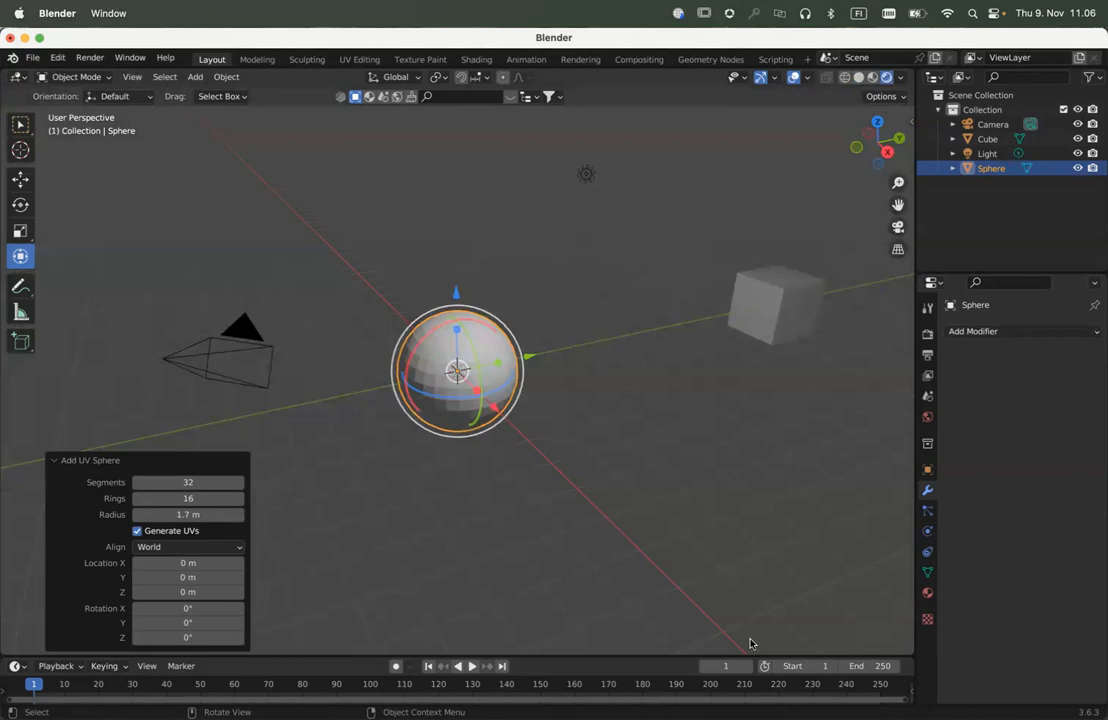
click(927, 596)
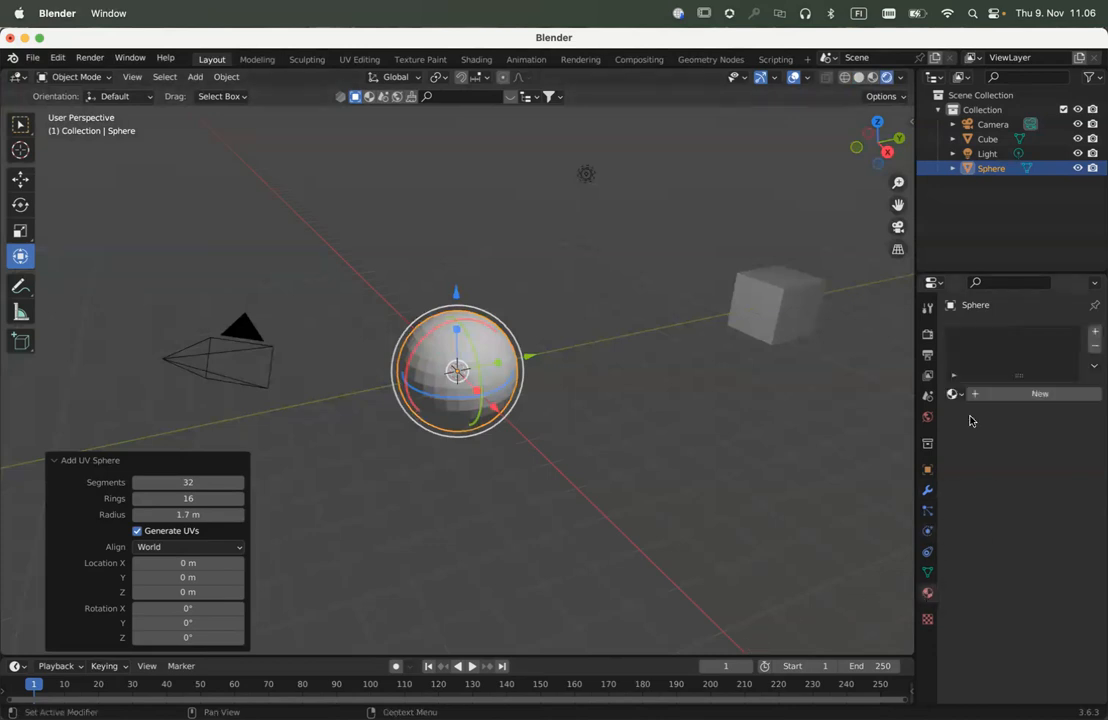
click(997, 394)
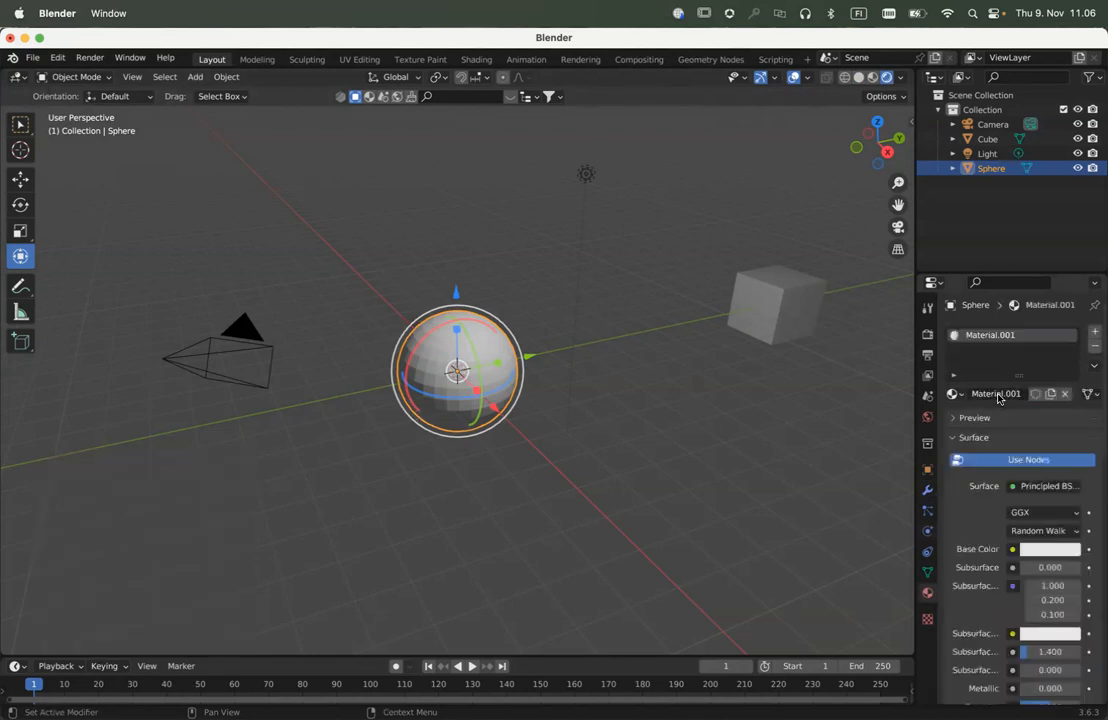
click(1053, 550)
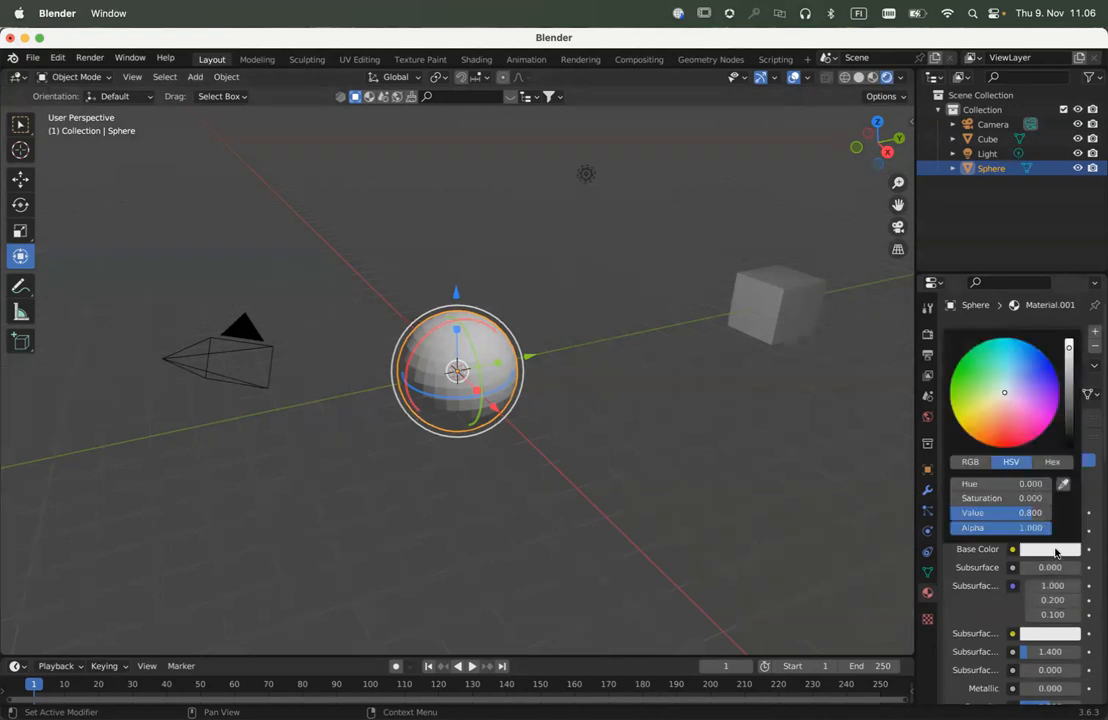
click(1006, 418)
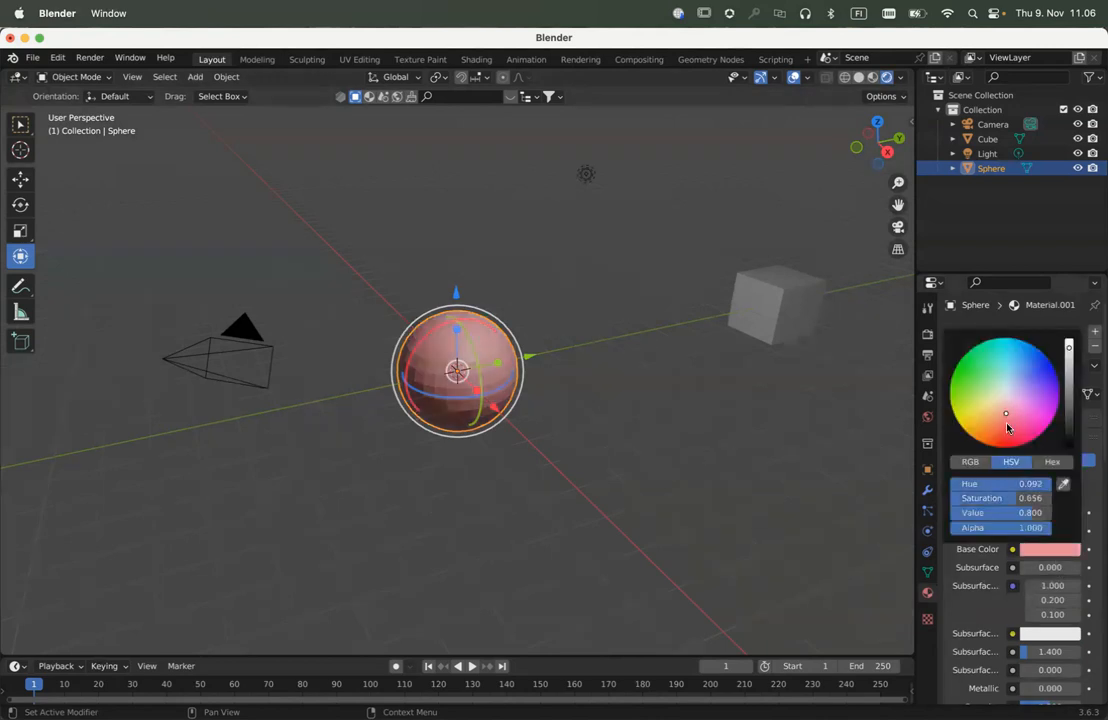
click(1007, 426)
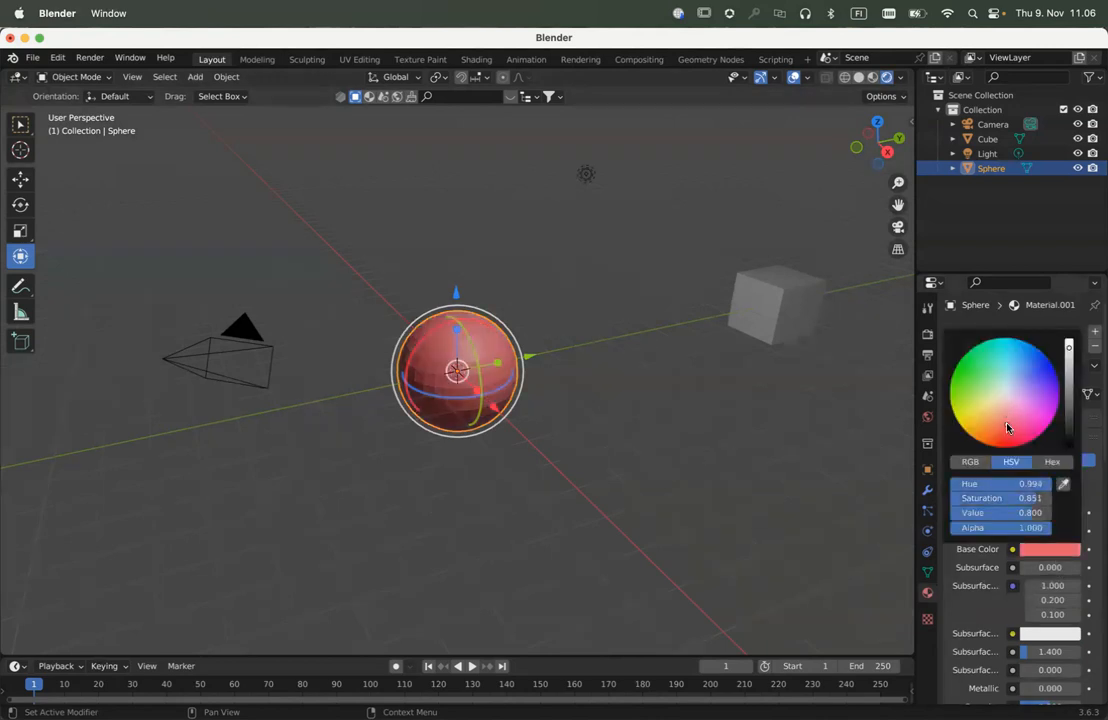
click(1068, 370)
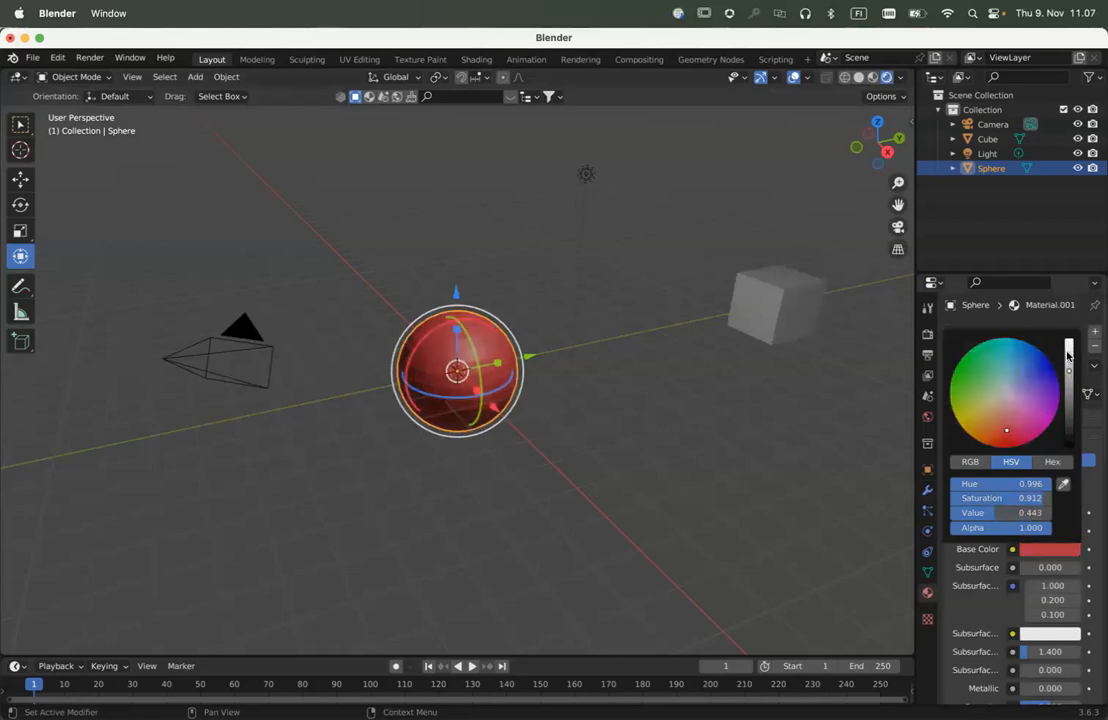
click(1068, 360)
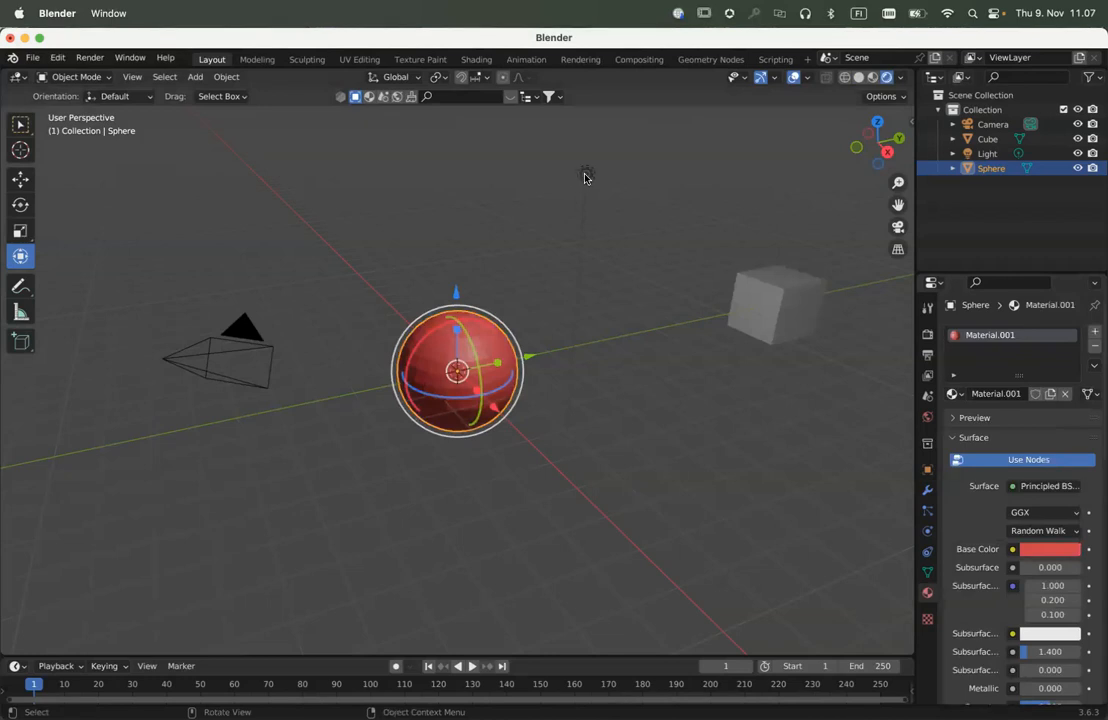
click(551, 453)
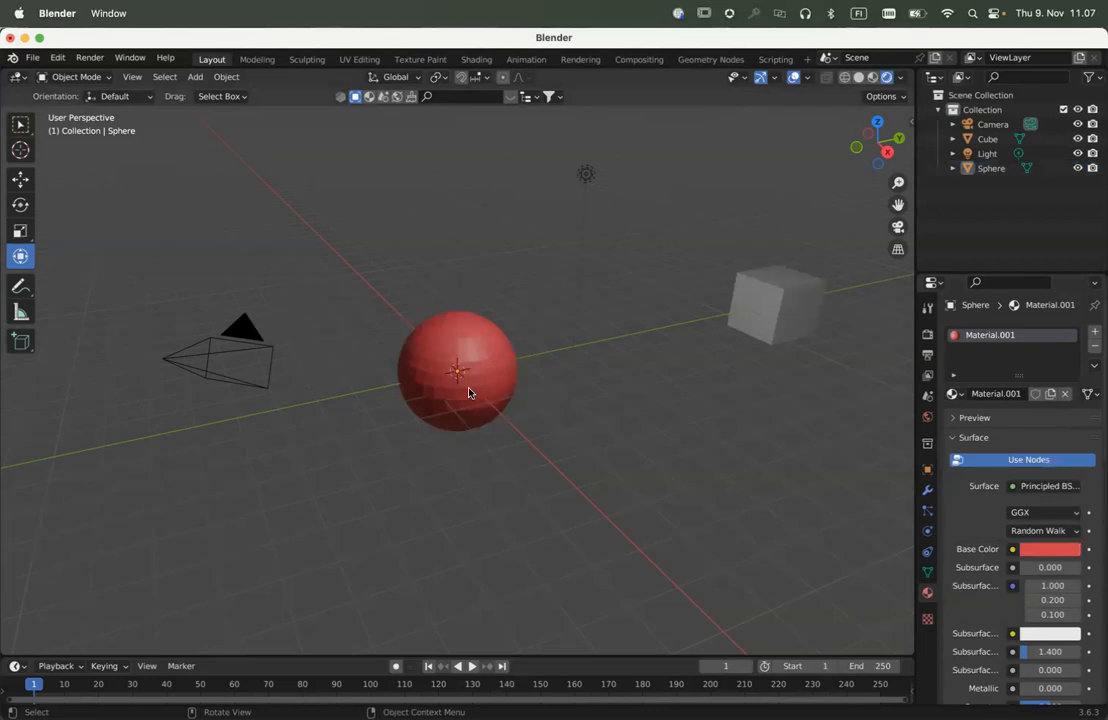
Add a 30 m plane as a floor and lower it about 1.34 m along the Z axis
key(shift+a)
mouse_move(469, 390)
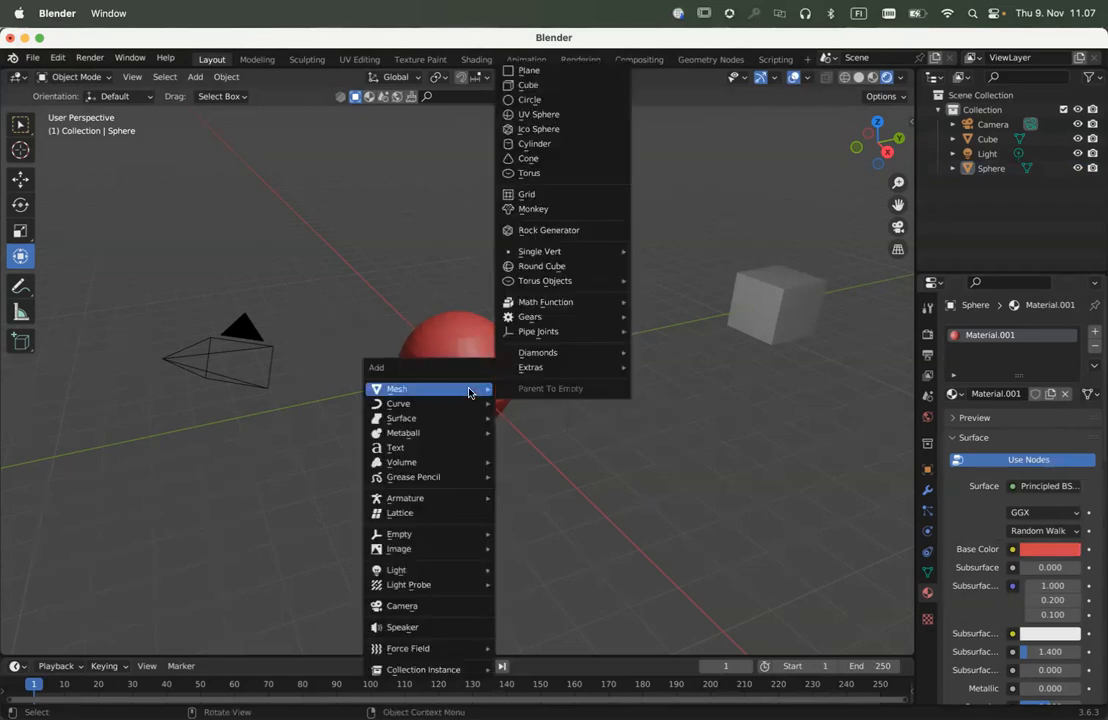
click(568, 72)
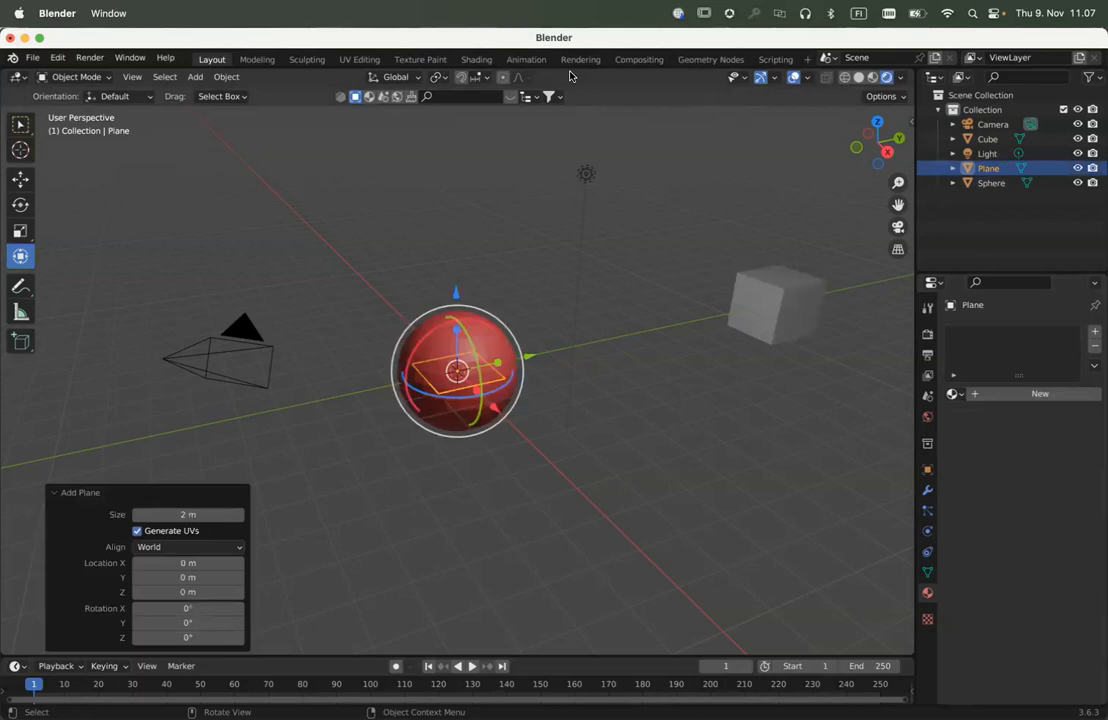
click(168, 514)
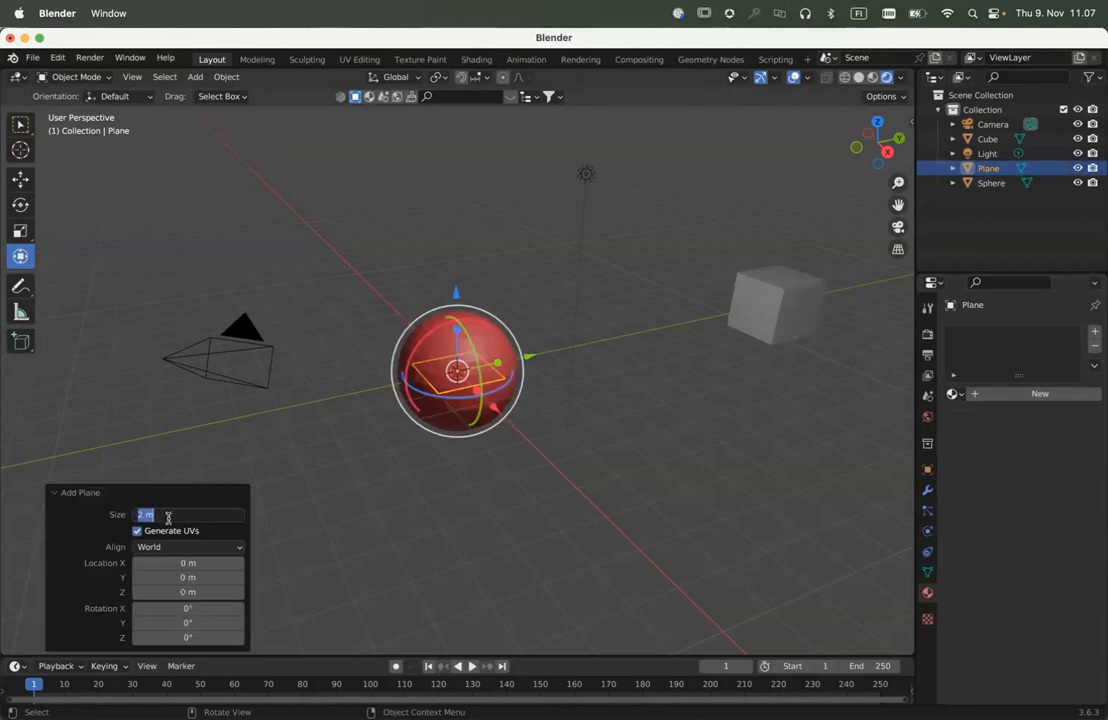
text(30)
key(Return)
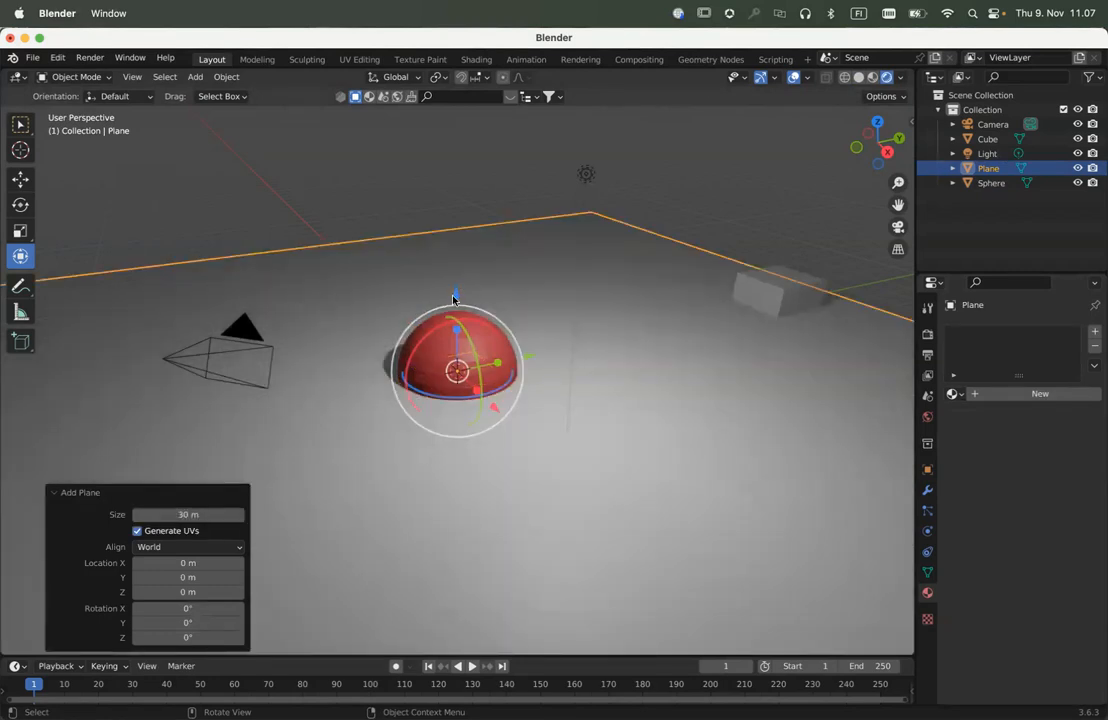
drag(455, 296, 457, 330)
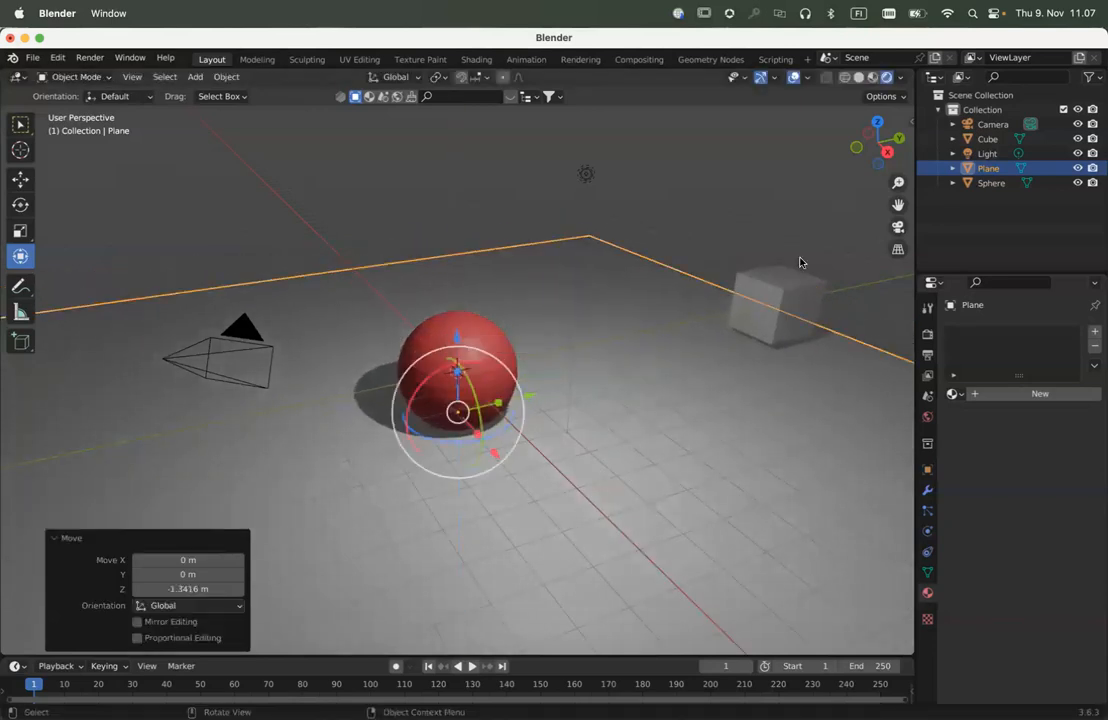
Give the plane a new material with a muted pinkish-purple base color and a Specular value of 0
click(1000, 394)
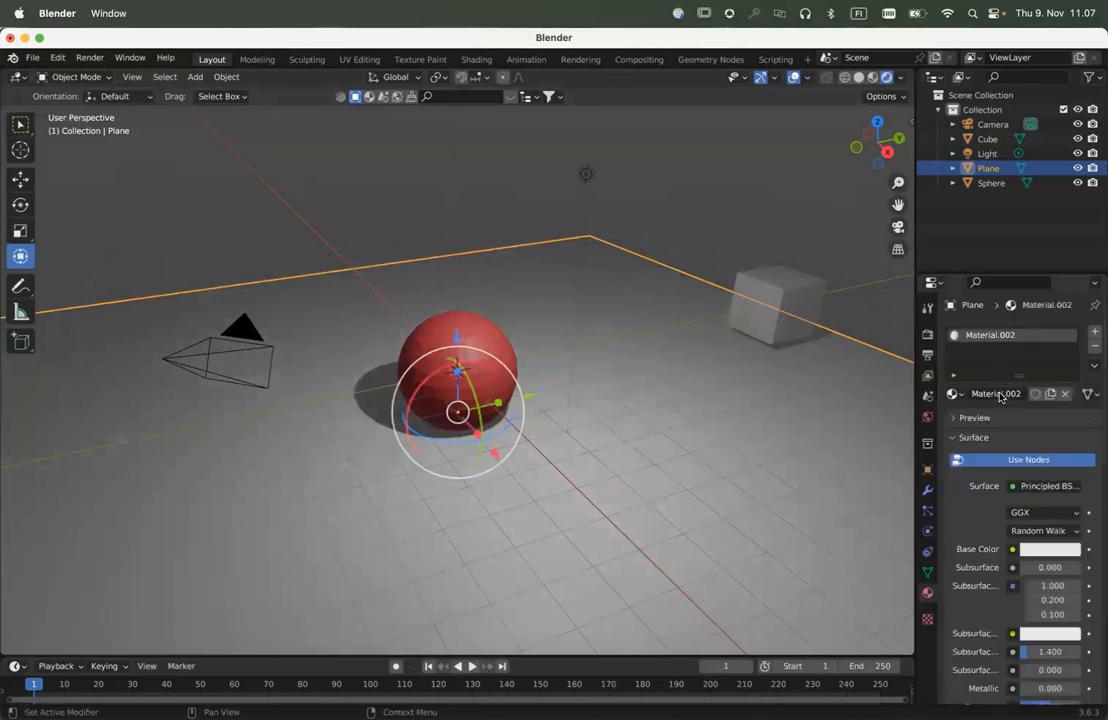
click(1048, 552)
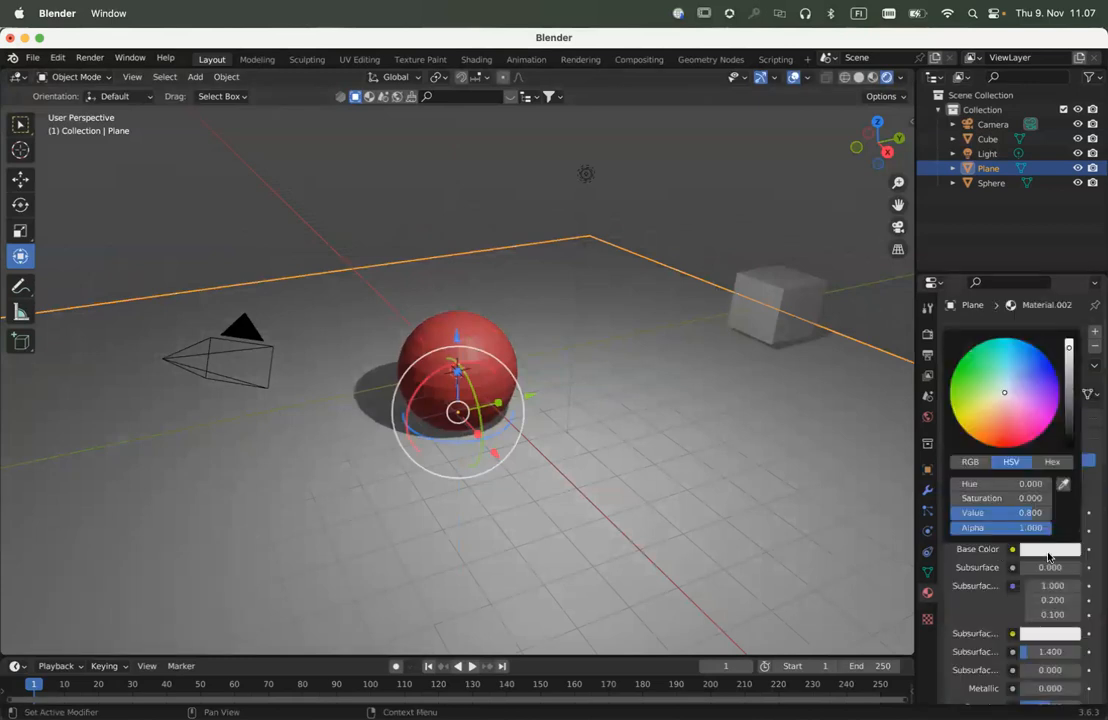
click(1033, 393)
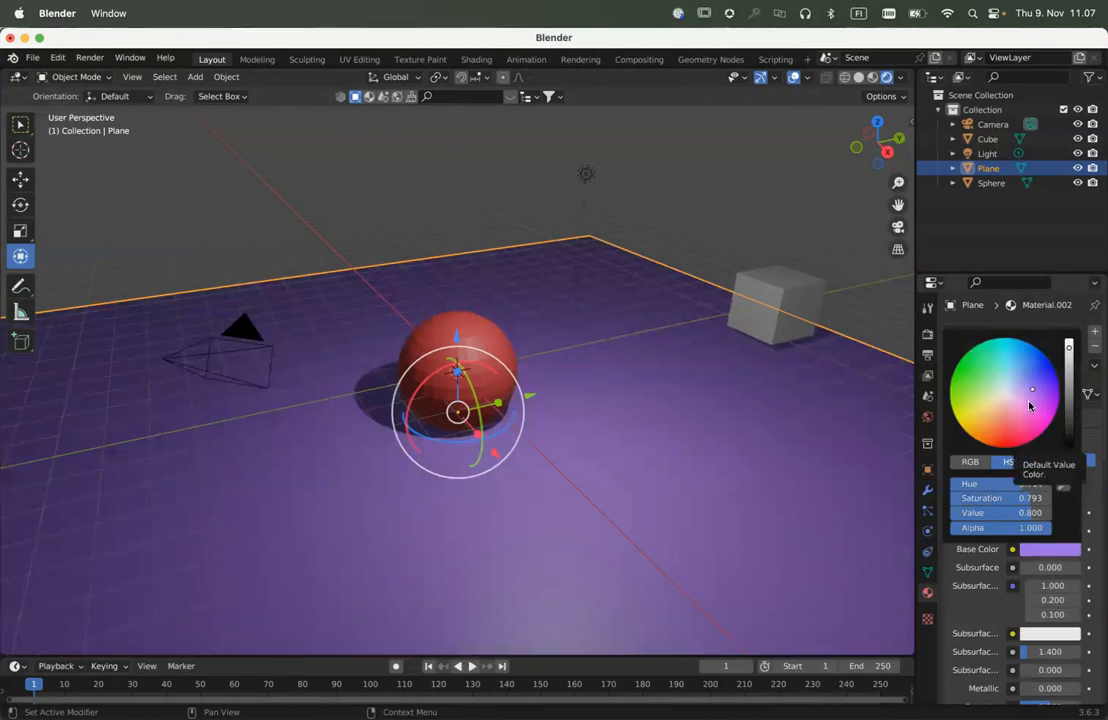
click(1033, 406)
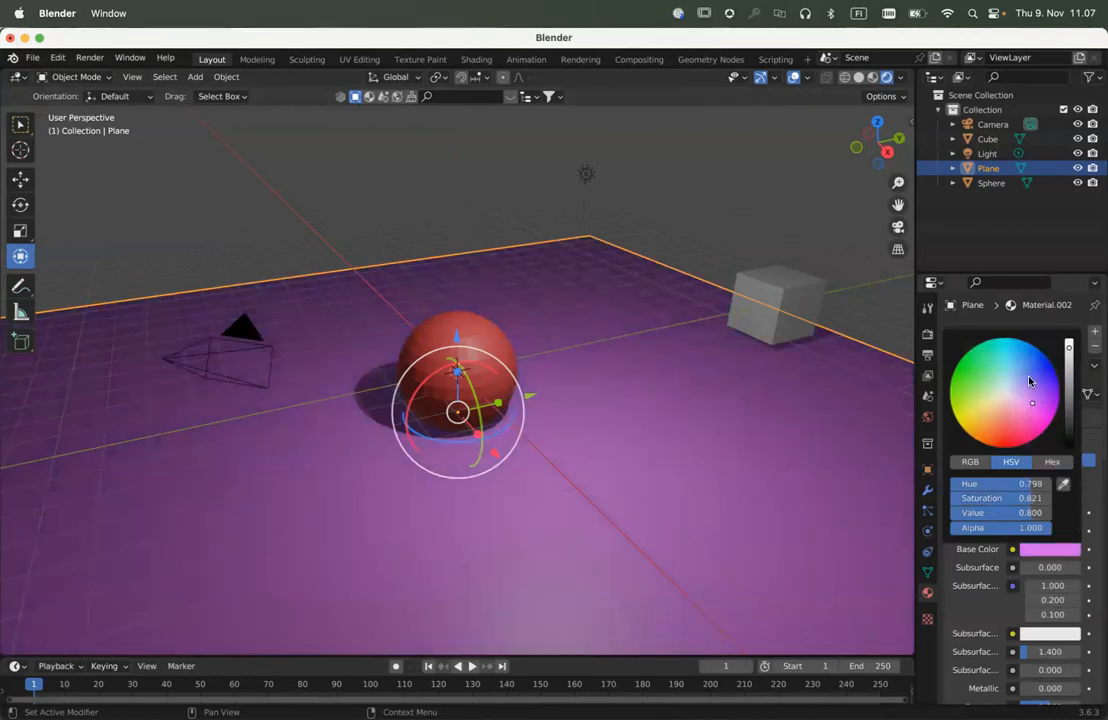
click(1071, 369)
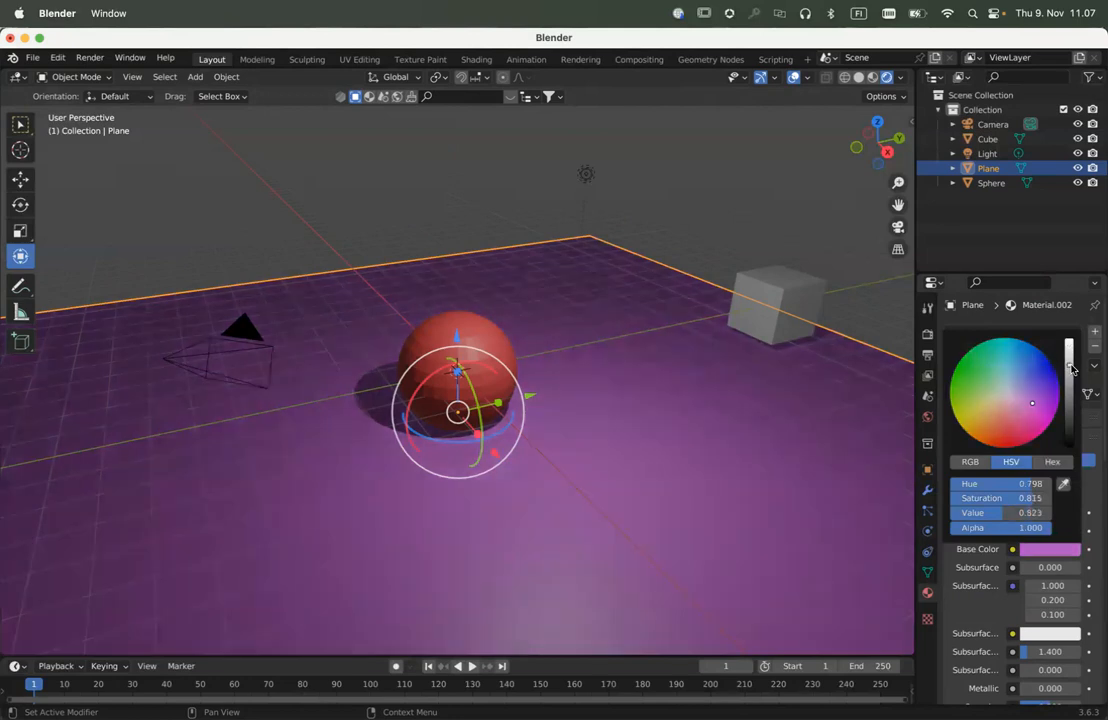
click(1020, 403)
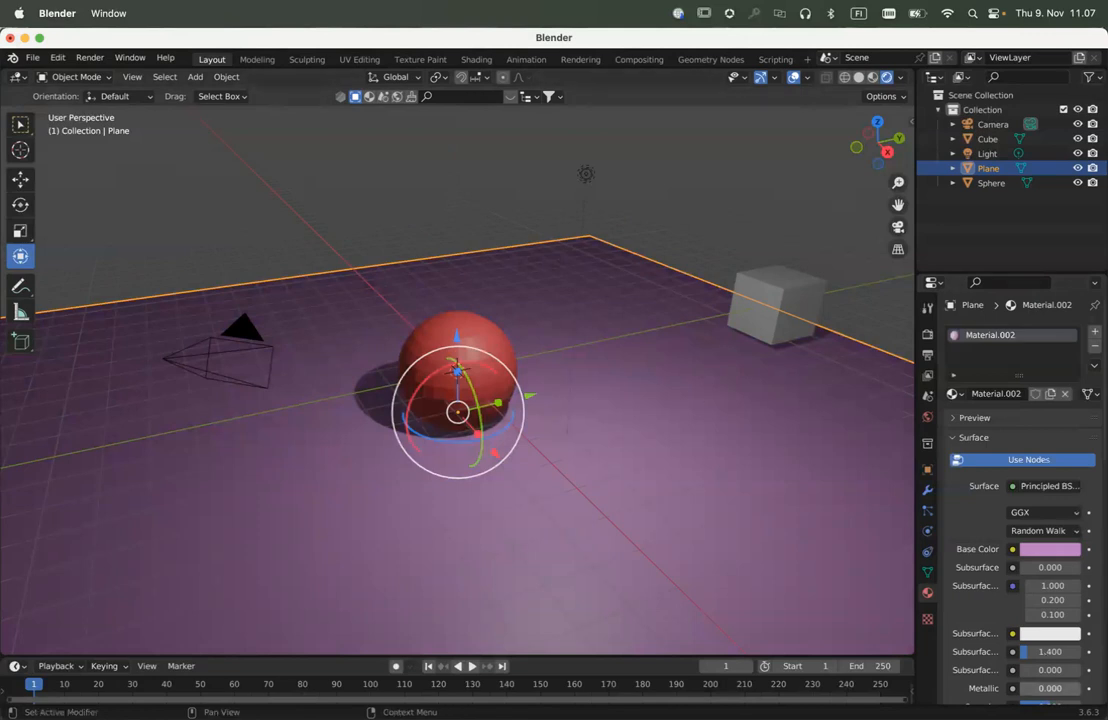
scroll(1048, 640, down, 3)
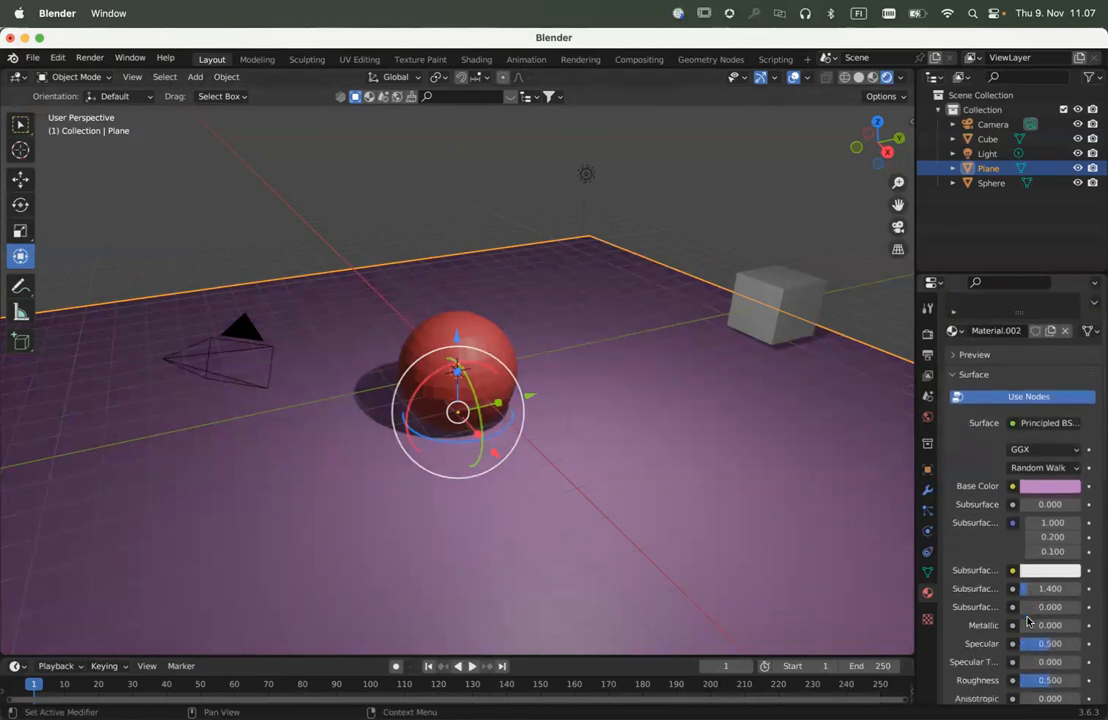
drag(1037, 604, 1008, 604)
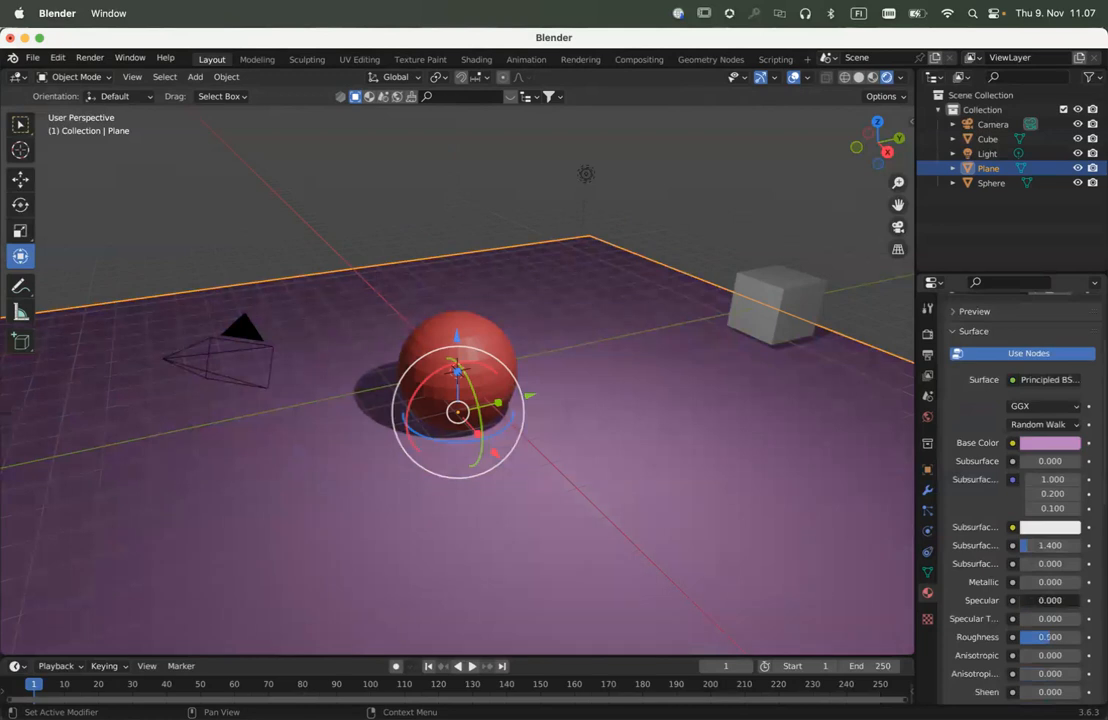
Raise the red sphere about 1.17 m along the Z axis above the plane
click(490, 338)
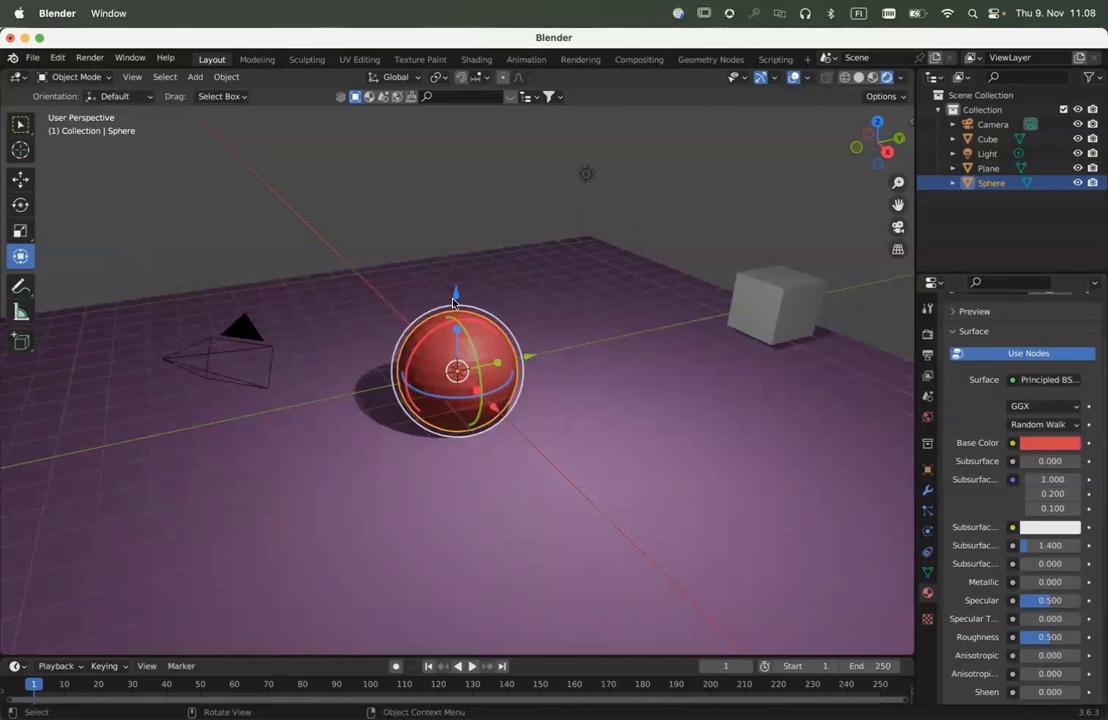
drag(455, 298, 461, 256)
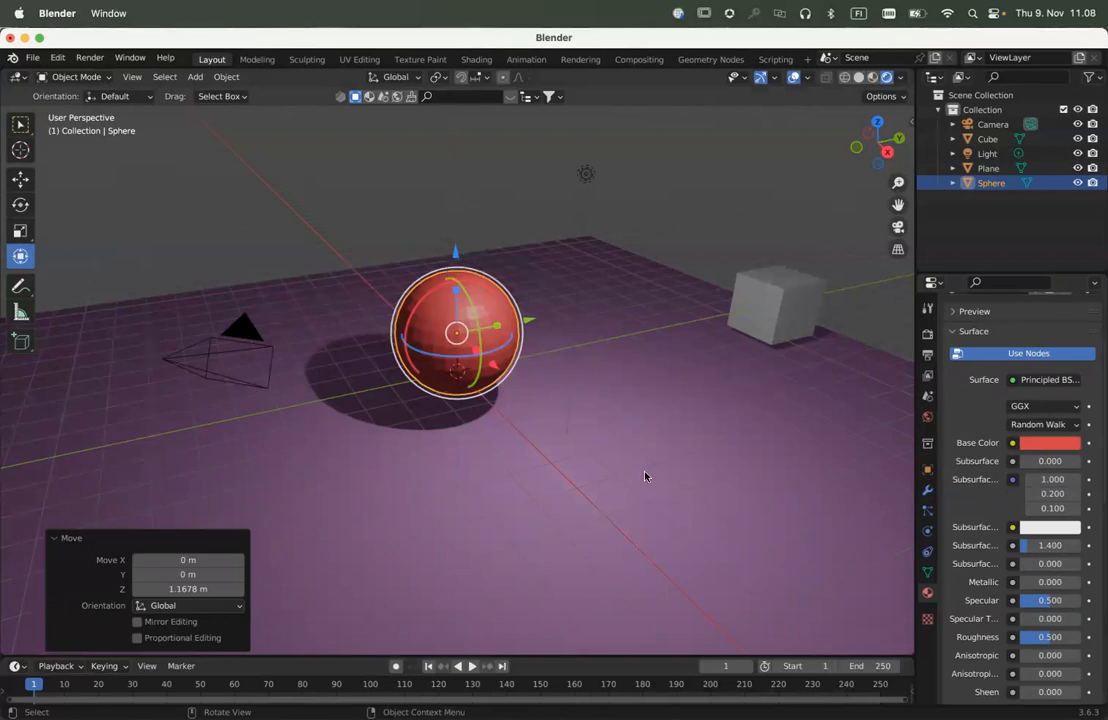
Add a Simple Deform modifier to the sphere and try out a different Twist angle
click(928, 492)
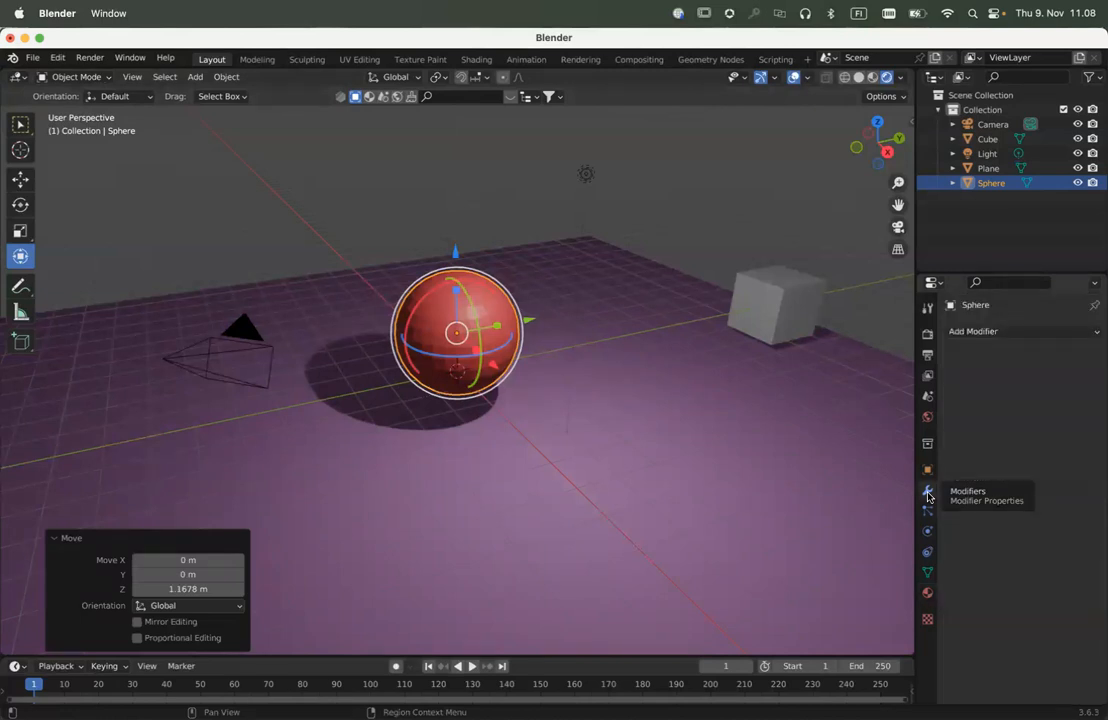
click(1040, 335)
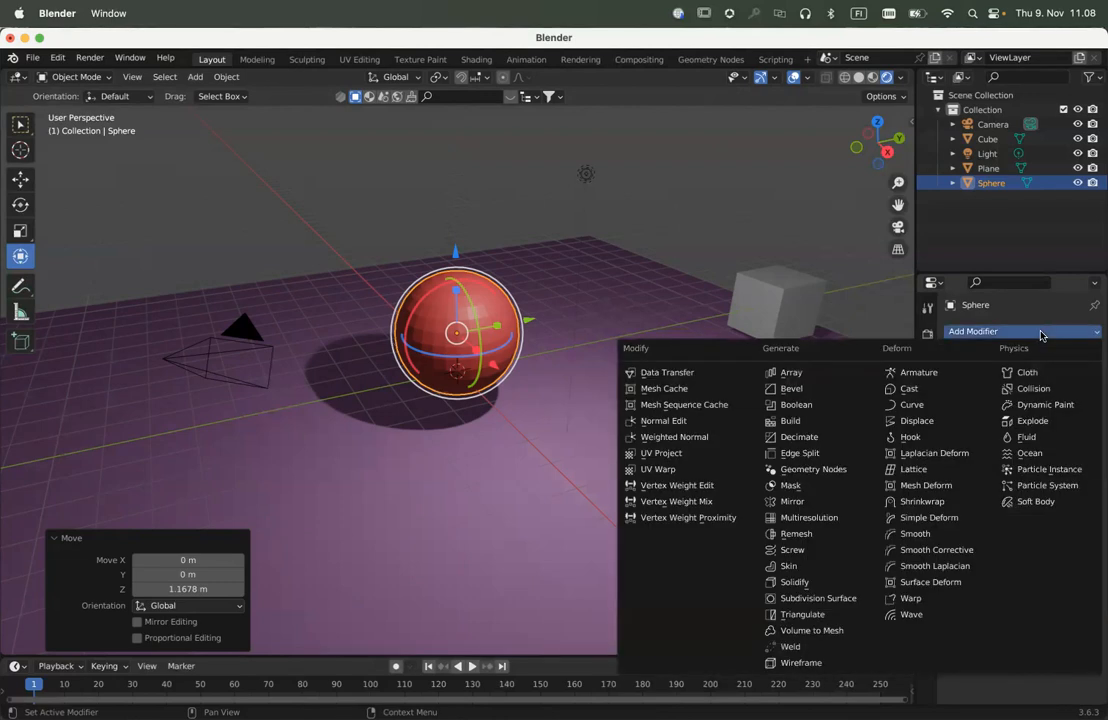
click(951, 520)
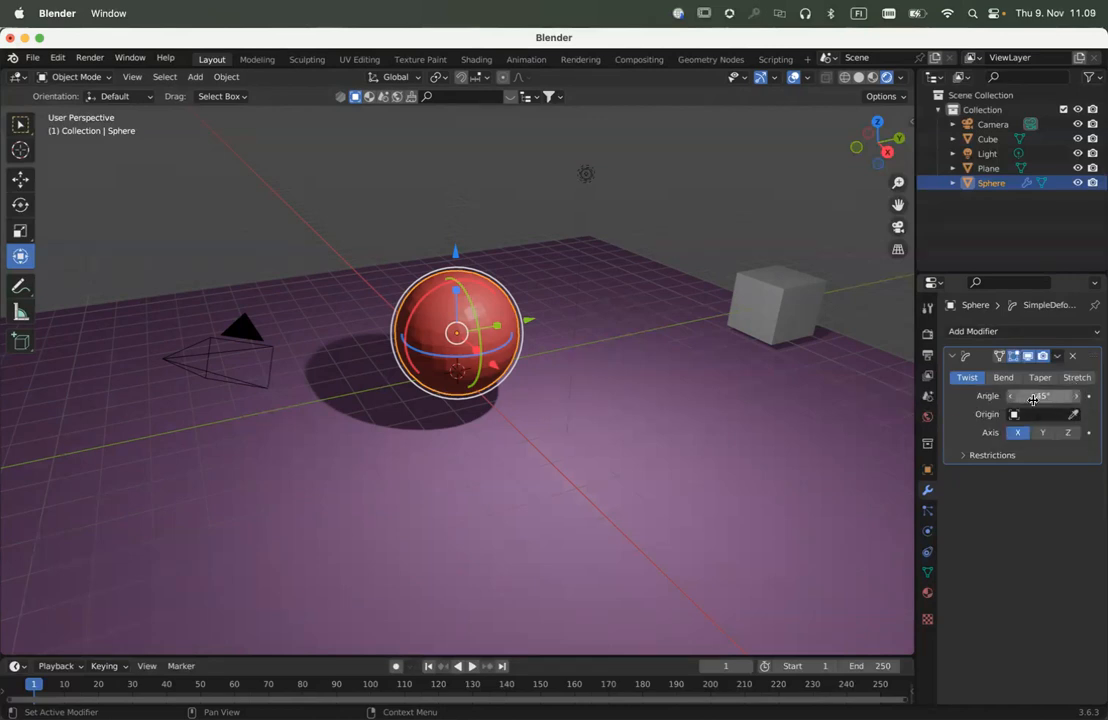
mouse_move(1031, 396)
mouse_down()
mouse_move(962, 396)
mouse_move(1014, 396)
mouse_up()
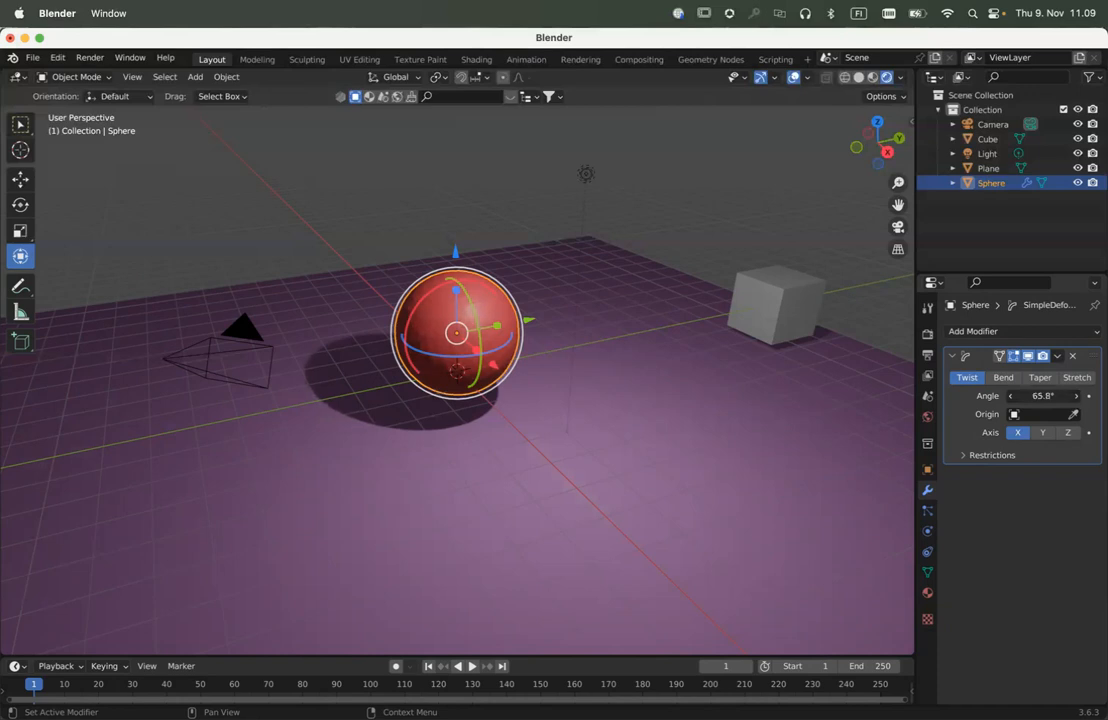
key(BackSpace)
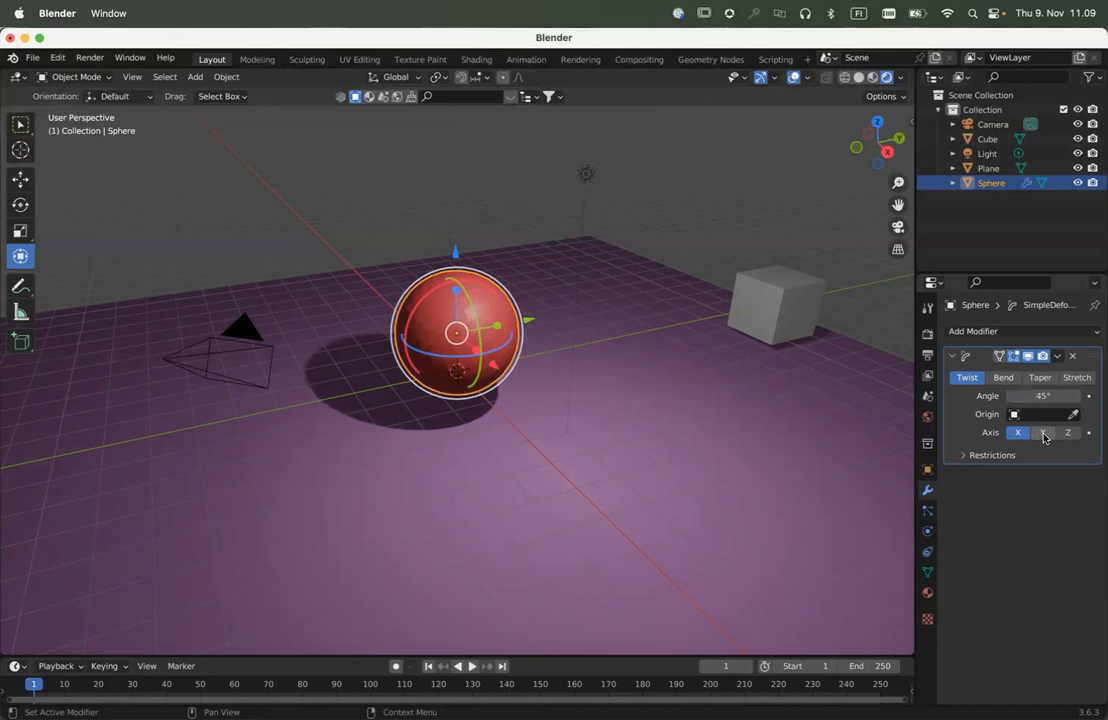
Try the modifier's Bend mode on the sphere along the X, Y and Z axes with varying angles
click(1003, 379)
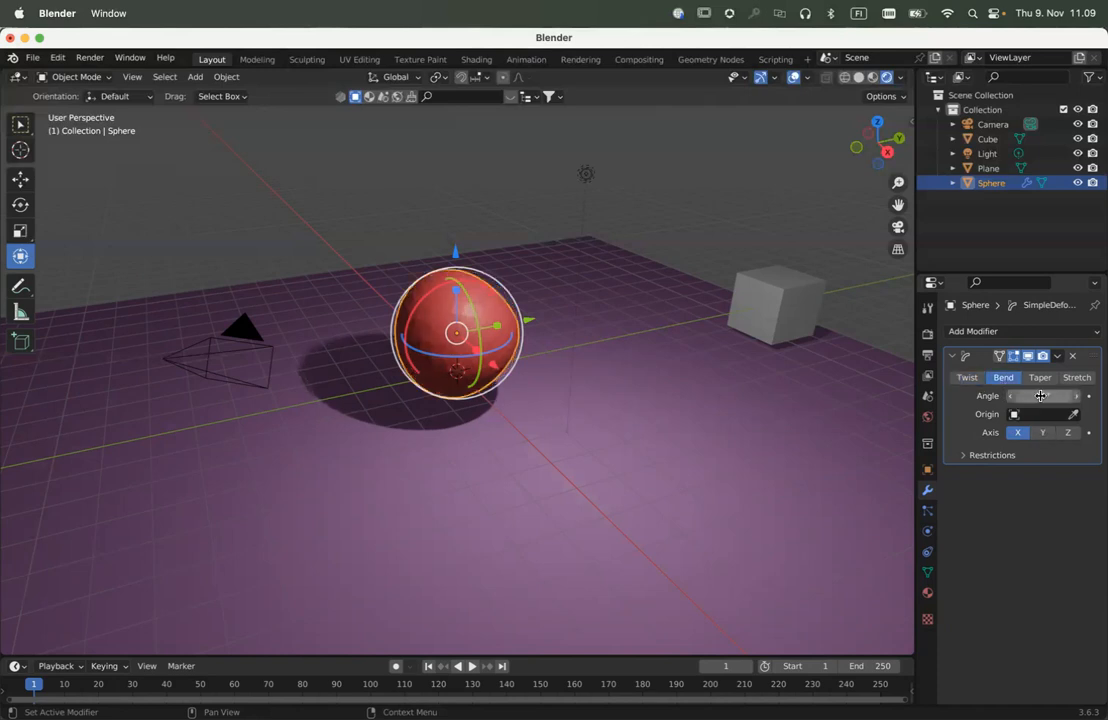
mouse_move(1043, 397)
mouse_down()
mouse_move(1079, 397)
mouse_move(690, 430)
mouse_move(2, 547)
mouse_move(5, 626)
mouse_move(210, 557)
mouse_move(663, 346)
mouse_move(882, 322)
mouse_move(1105, 318)
mouse_move(1041, 396)
mouse_up()
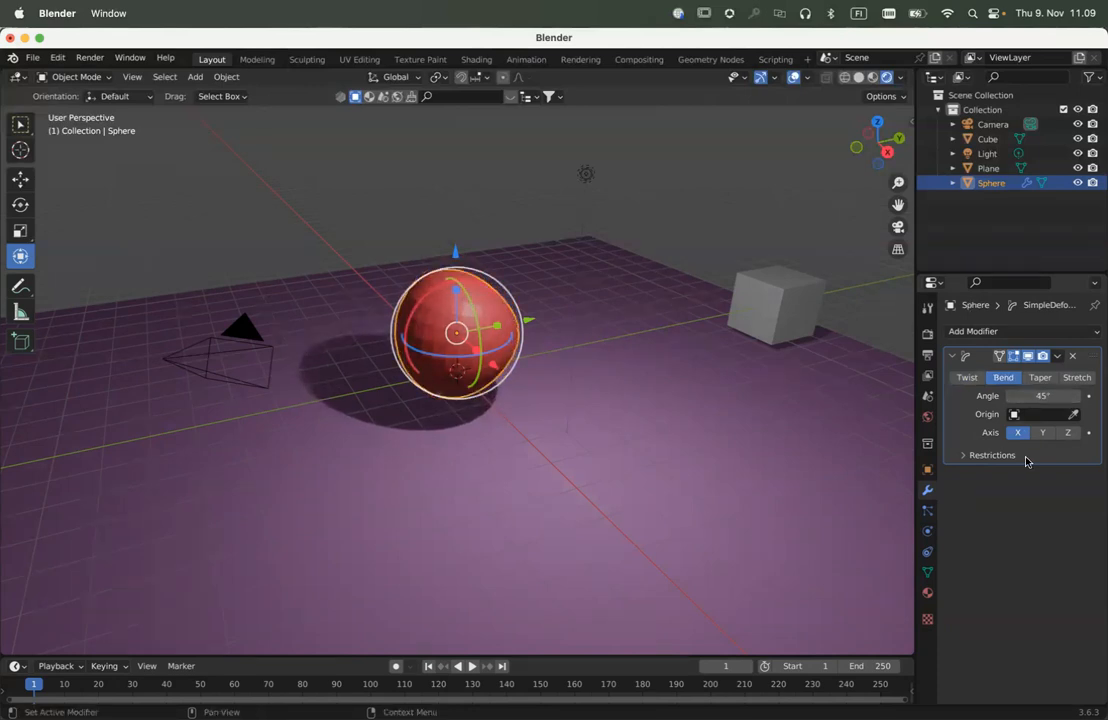
click(1042, 433)
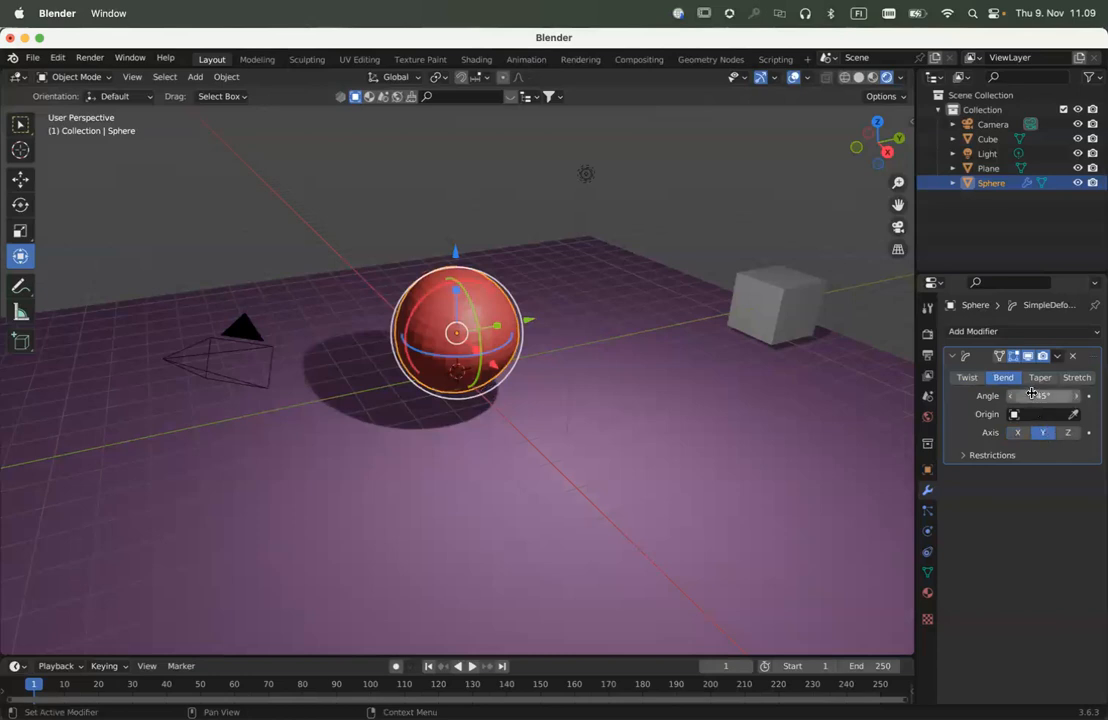
mouse_move(1043, 396)
mouse_down()
mouse_move(1100, 396)
mouse_move(946, 396)
mouse_move(1032, 394)
mouse_up()
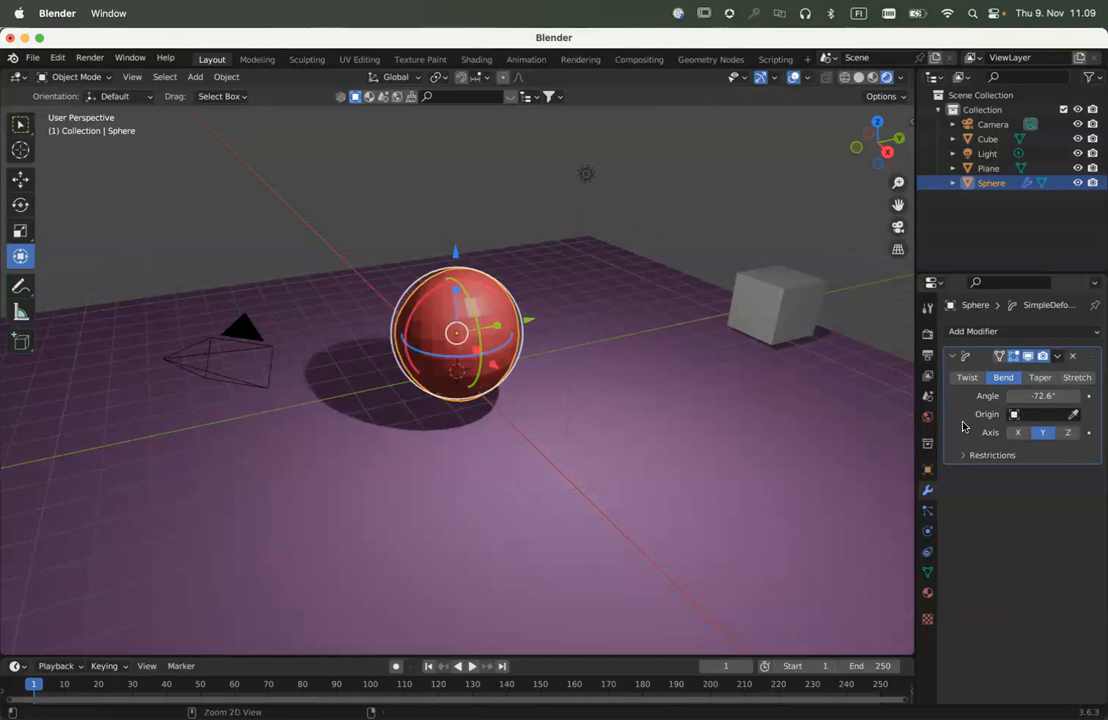
key(super+z)
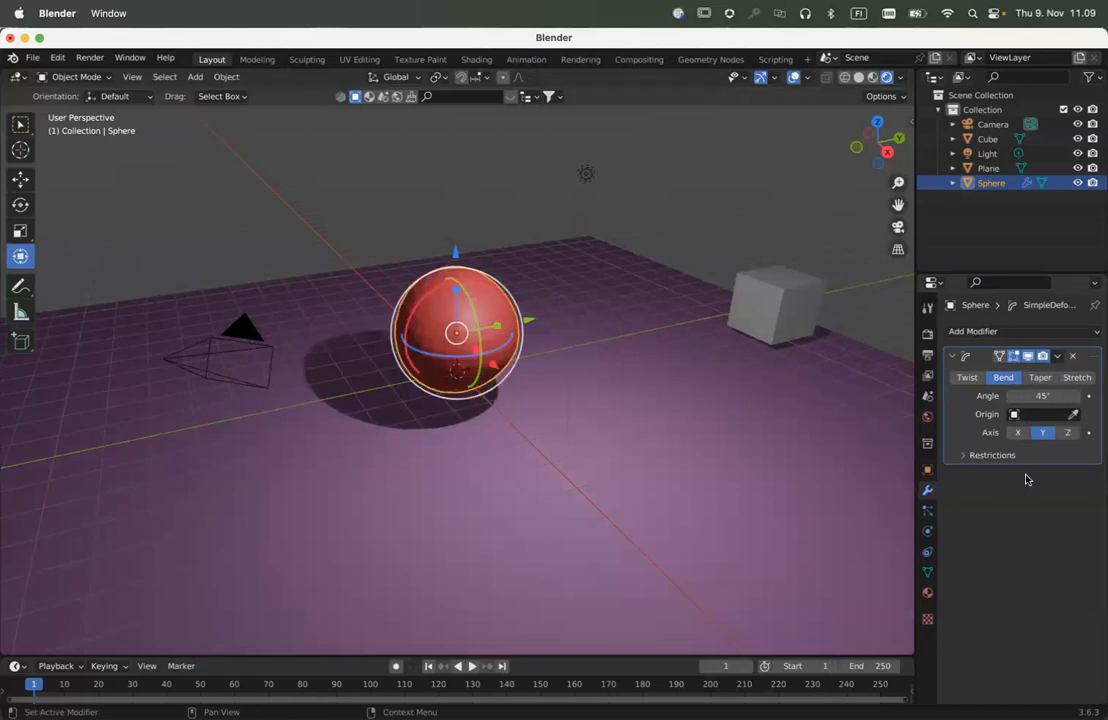
click(1067, 433)
mouse_move(1033, 395)
mouse_down()
mouse_move(1065, 395)
mouse_move(1015, 395)
mouse_move(1050, 395)
mouse_move(1033, 396)
mouse_up()
key(super+z)
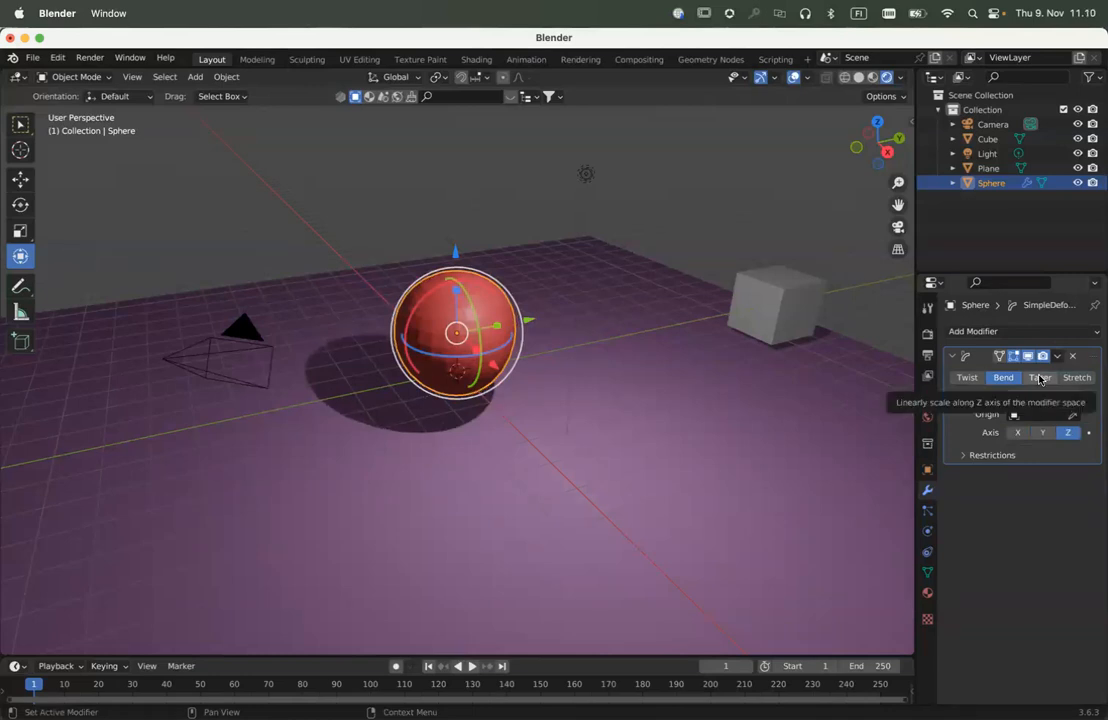
Try the modifier's Taper mode along the Z, Y and X axes with varying factors, resetting the factor to 0
click(1040, 378)
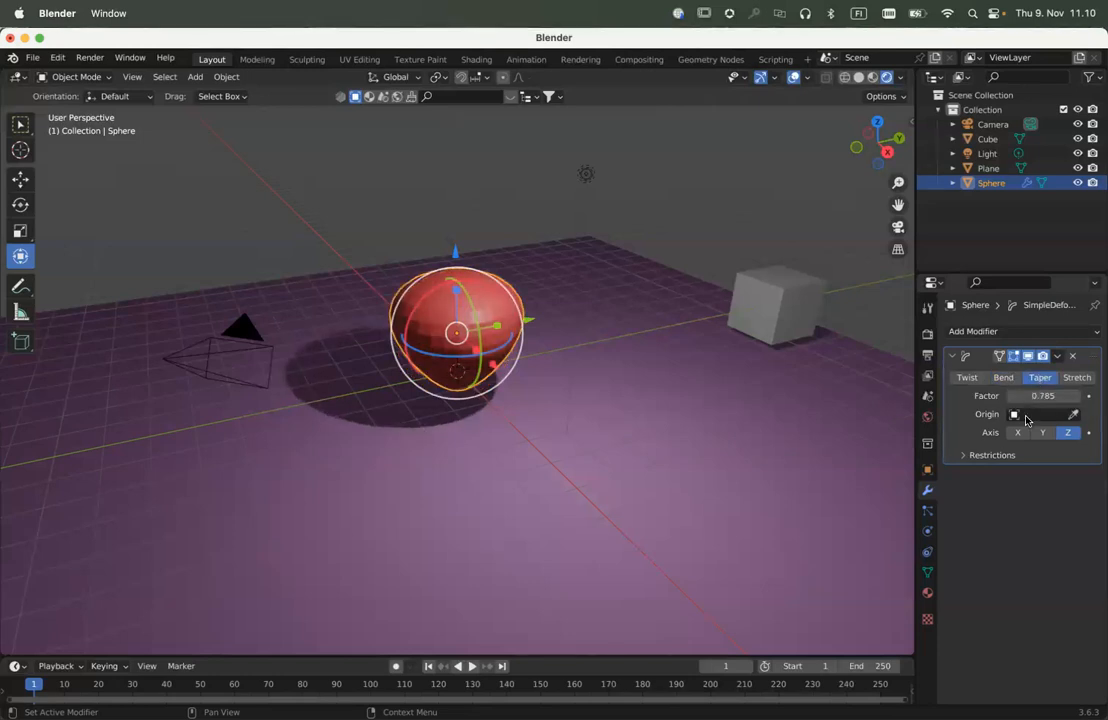
mouse_move(1051, 393)
mouse_down()
mouse_move(960, 394)
mouse_move(1100, 394)
mouse_move(1027, 394)
mouse_move(1052, 394)
mouse_up()
click(1040, 432)
mouse_move(1049, 397)
mouse_down()
mouse_move(923, 397)
mouse_move(1050, 397)
mouse_up()
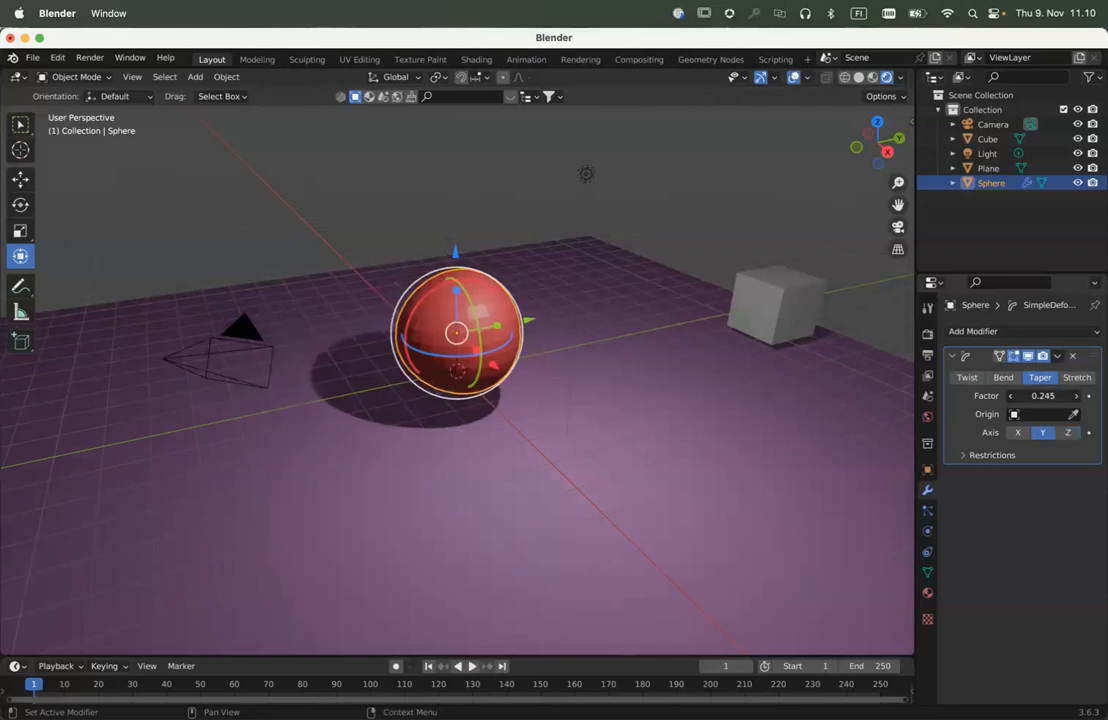
drag(1049, 394, 1015, 396)
click(1049, 394)
text(0)
key(Return)
click(1017, 432)
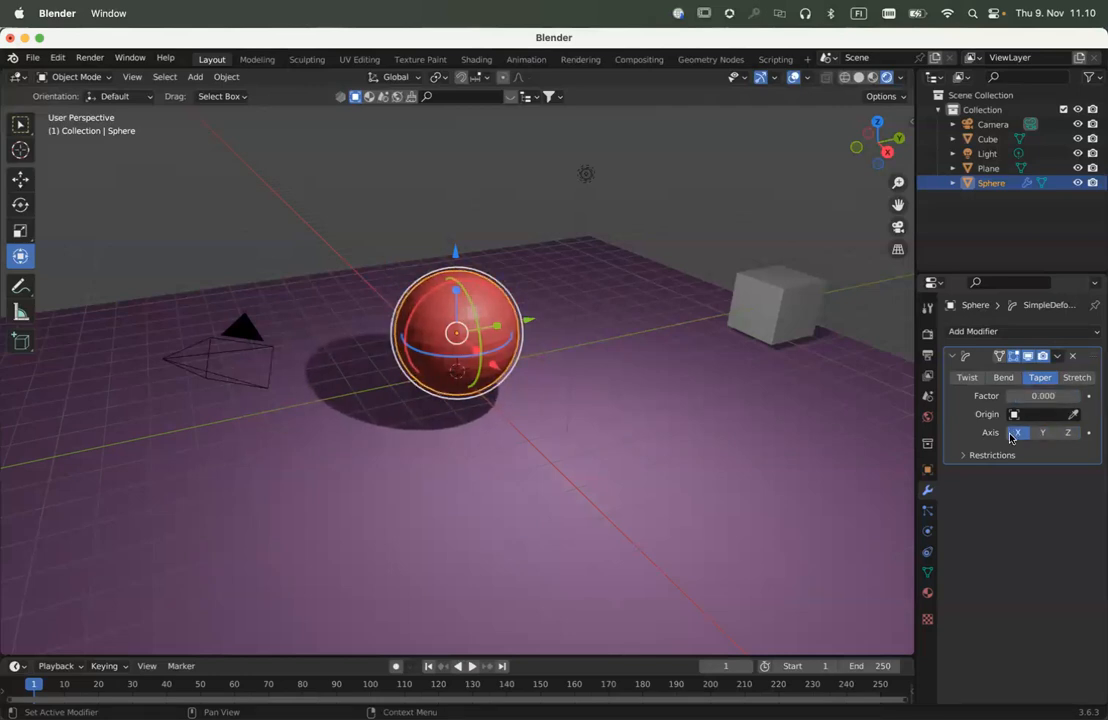
mouse_move(1027, 393)
mouse_down()
mouse_move(1085, 394)
mouse_move(870, 394)
mouse_move(1014, 394)
mouse_up()
key(super+z)
Stretch the sphere along the Z axis with the Simple Deform modifier at a factor of 2.700
click(1067, 433)
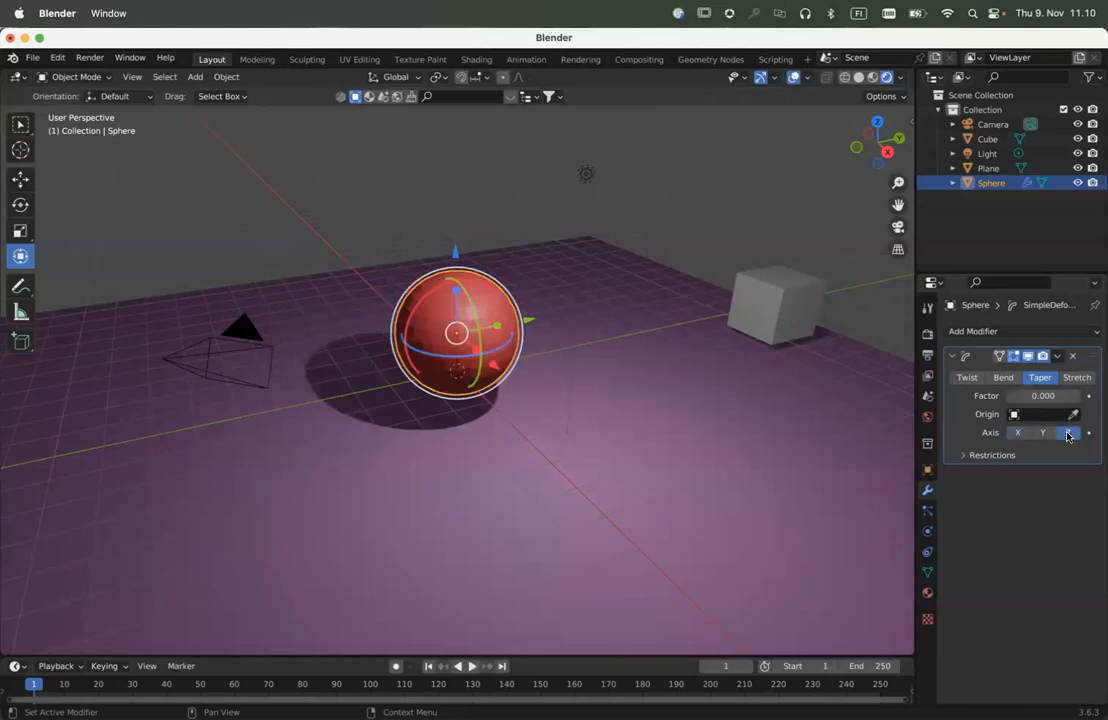
click(1077, 378)
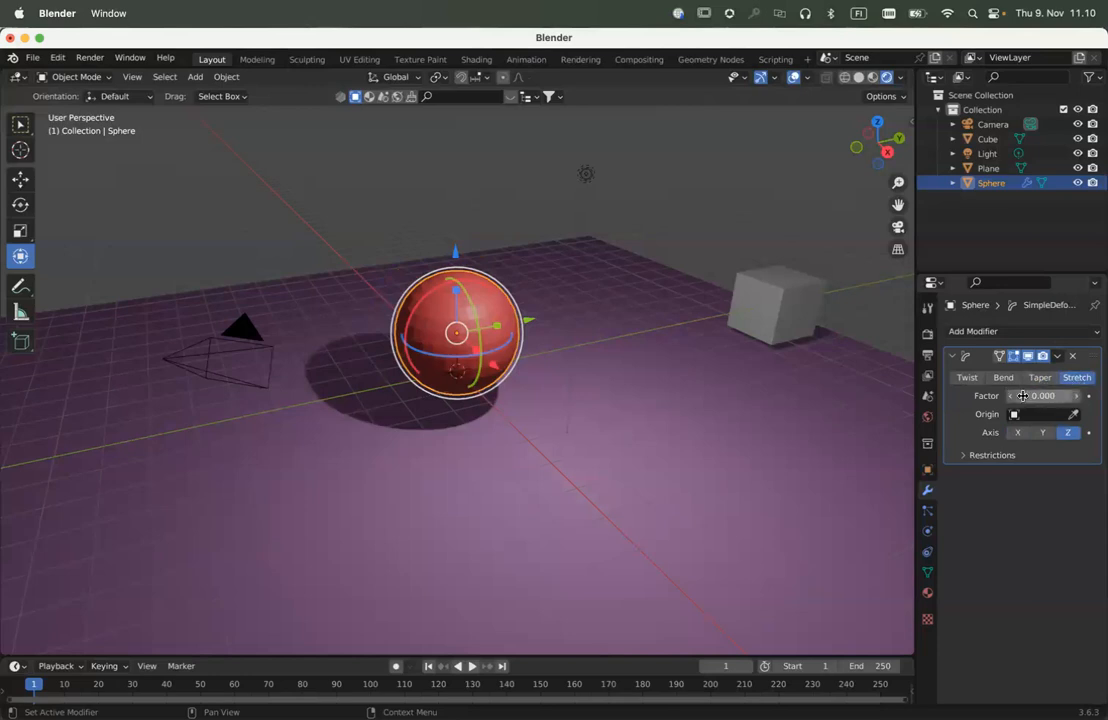
mouse_move(1035, 395)
mouse_down()
mouse_move(1090, 395)
mouse_move(1000, 395)
mouse_move(1090, 395)
mouse_move(1000, 395)
mouse_move(1068, 395)
mouse_move(1040, 395)
mouse_up()
mouse_move(1043, 396)
mouse_down()
mouse_move(1034, 396)
mouse_move(1076, 396)
mouse_move(1035, 395)
mouse_up()
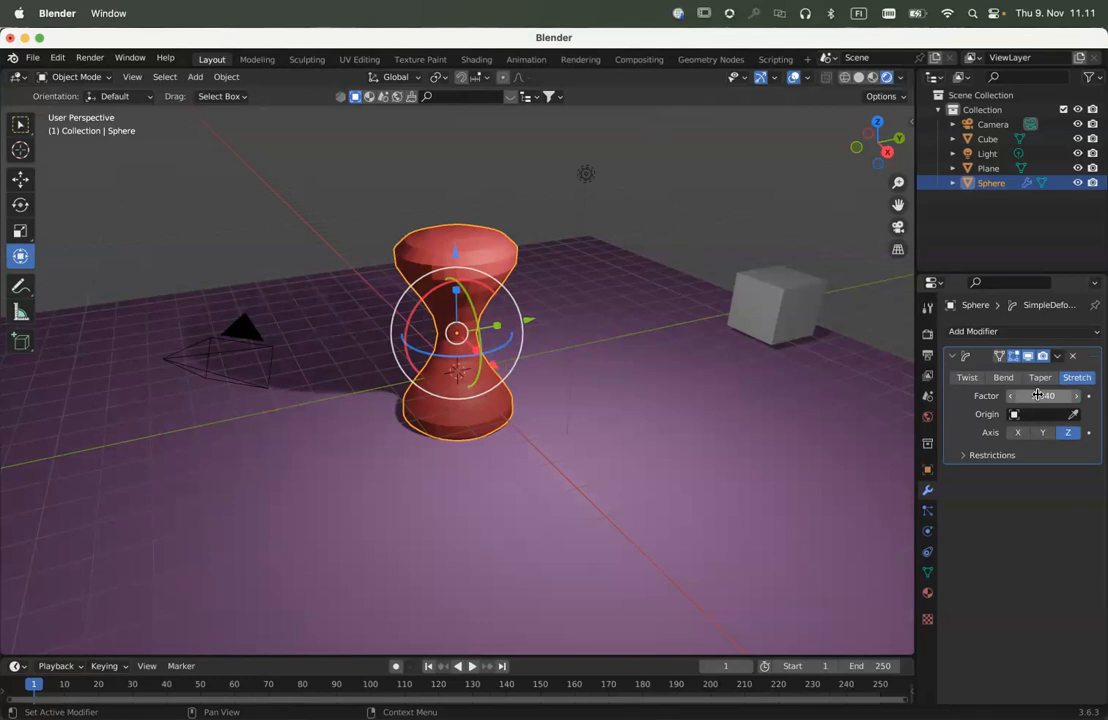
drag(1043, 396, 1069, 396)
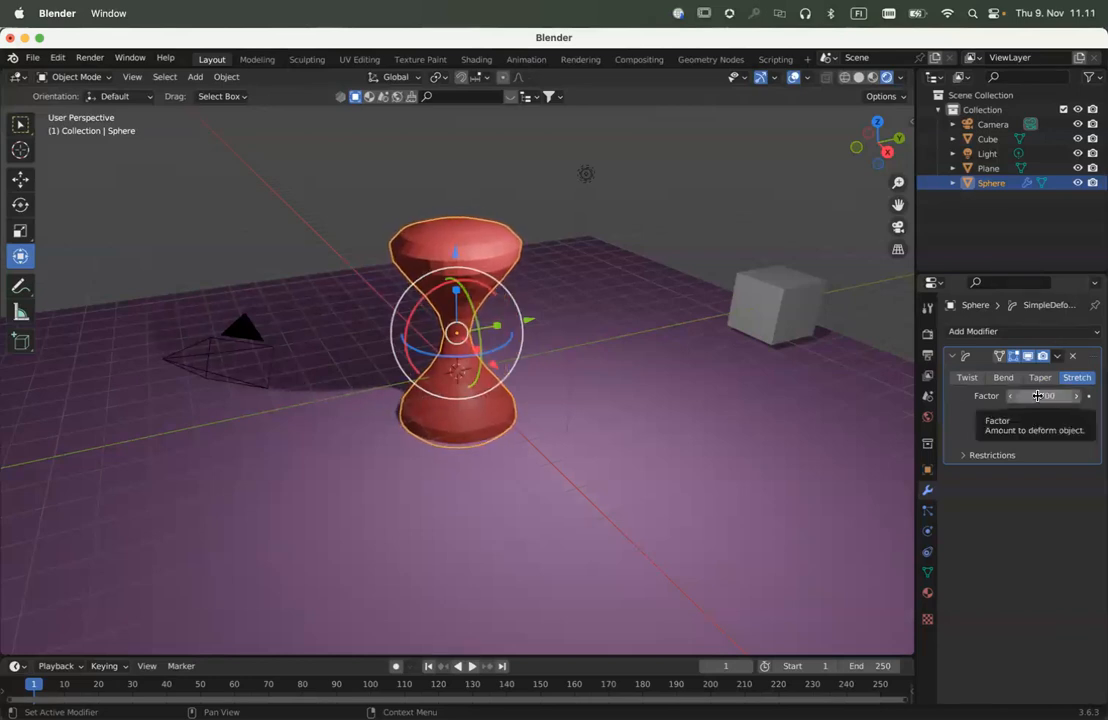
Add a second Simple Deform modifier to the sphere, set it to Bend and try out its angle
click(1042, 334)
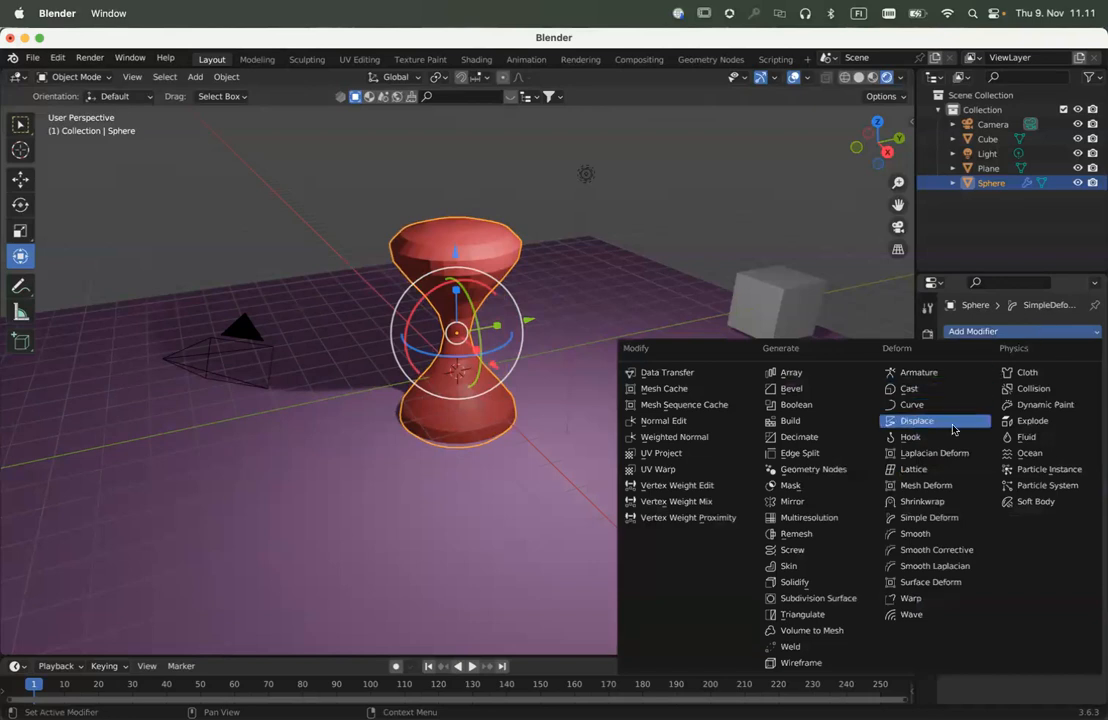
click(937, 519)
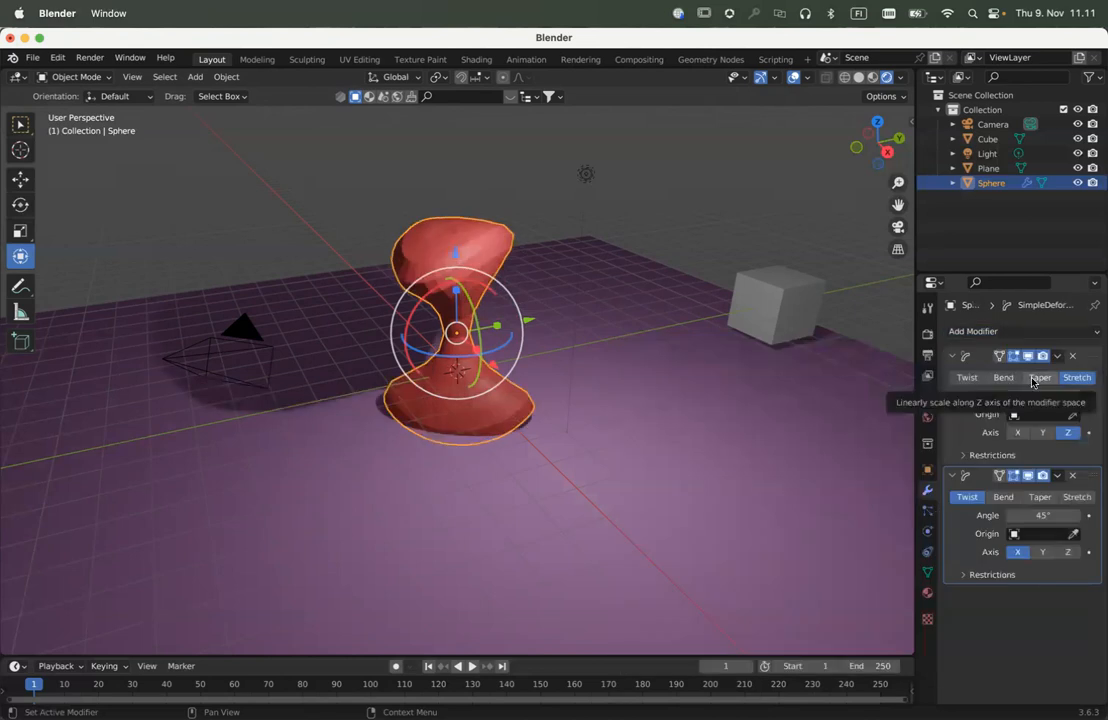
click(1002, 498)
mouse_move(1043, 515)
mouse_down()
mouse_move(1088, 515)
mouse_move(1030, 515)
mouse_move(1075, 515)
mouse_move(1039, 515)
mouse_up()
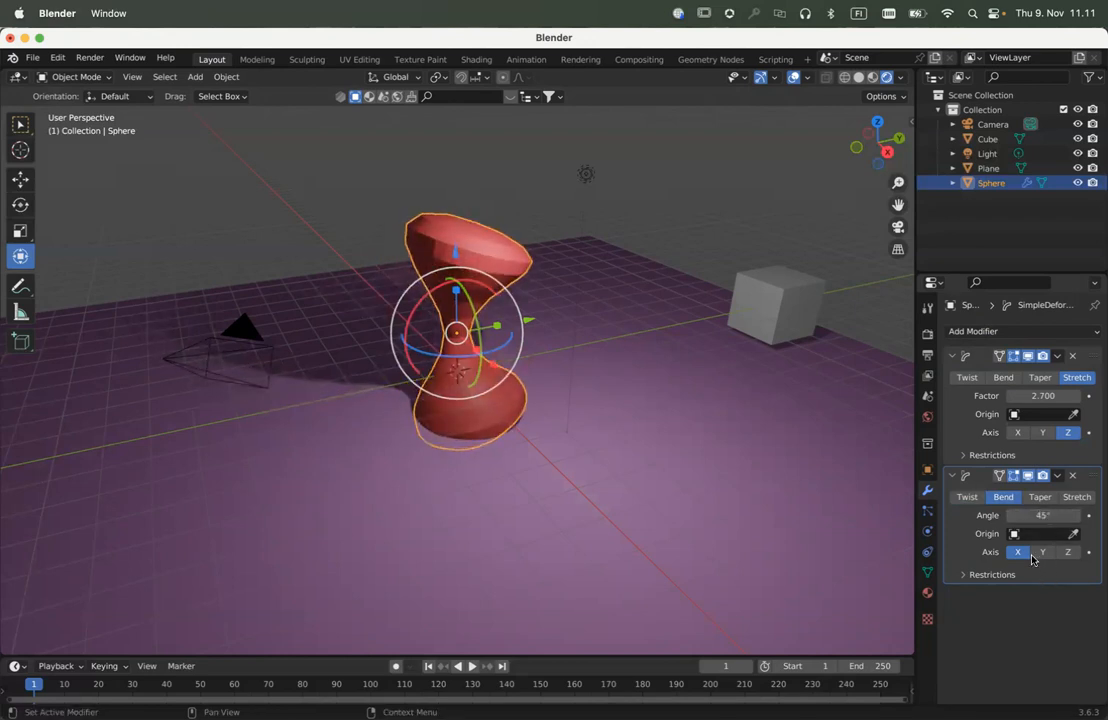
Try the second modifier's bend along the Y and Z axes and undo the trial angle
click(1042, 552)
mouse_move(1031, 517)
mouse_down()
mouse_move(660, 626)
mouse_move(863, 547)
mouse_move(1027, 516)
mouse_up()
click(1068, 552)
key(ctrl+z)
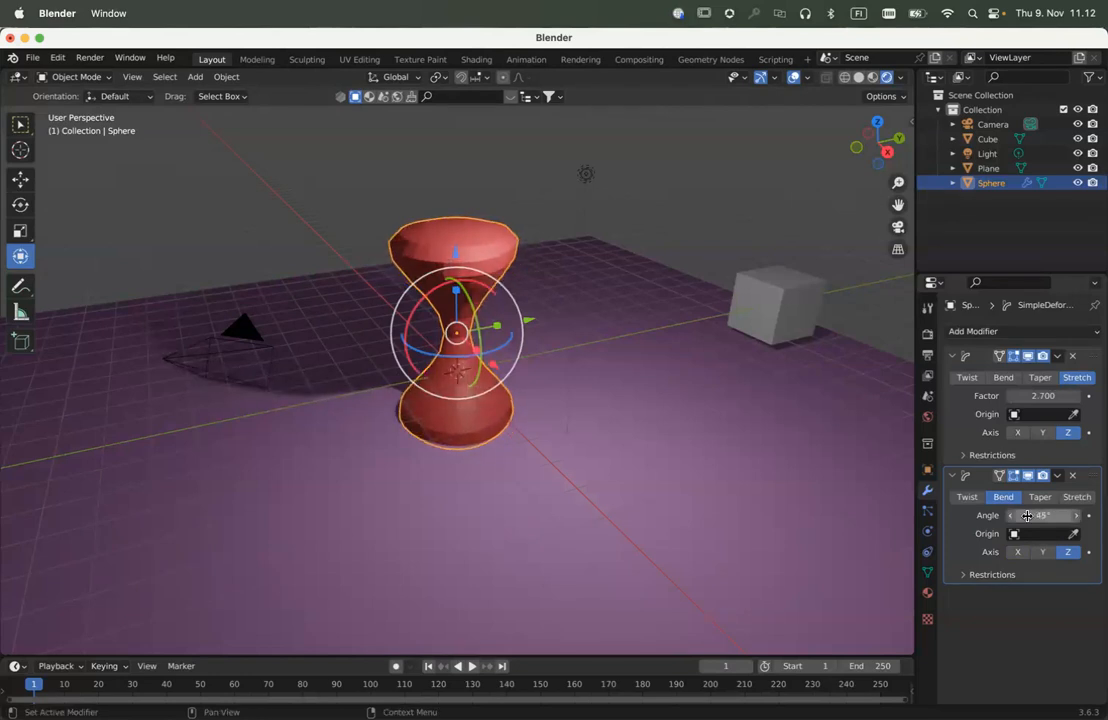
Set the second modifier to bend the stretched sphere about the Y axis by 182°
click(1039, 556)
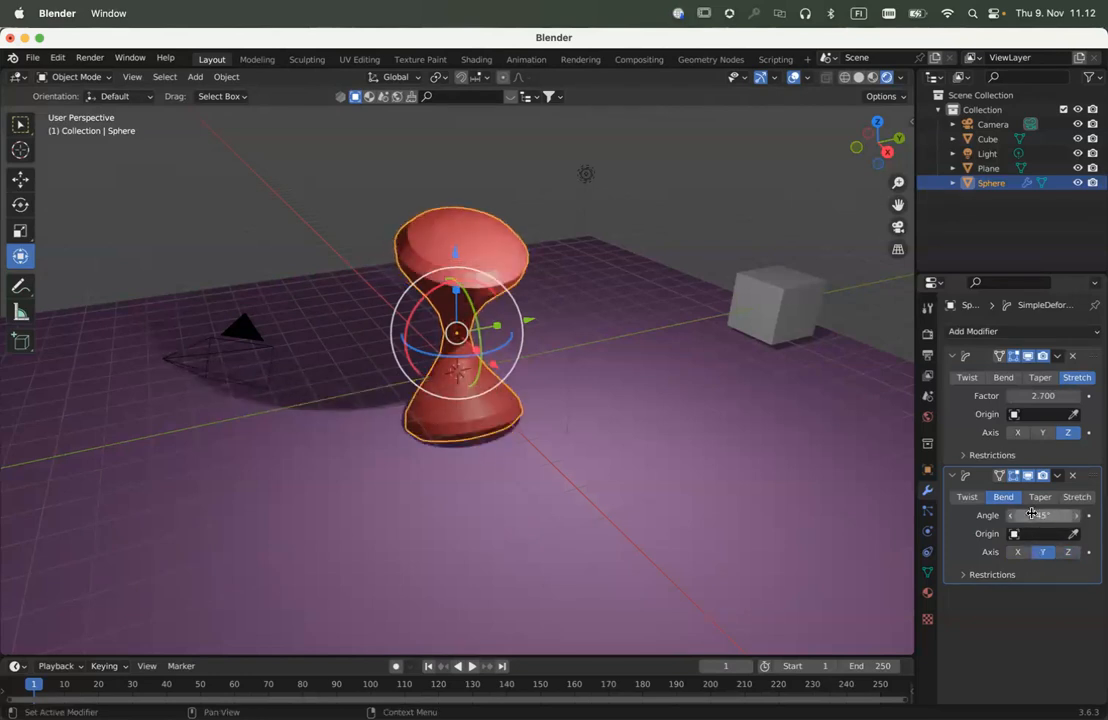
mouse_move(1030, 515)
mouse_down()
mouse_move(1100, 515)
mouse_move(1045, 515)
mouse_up()
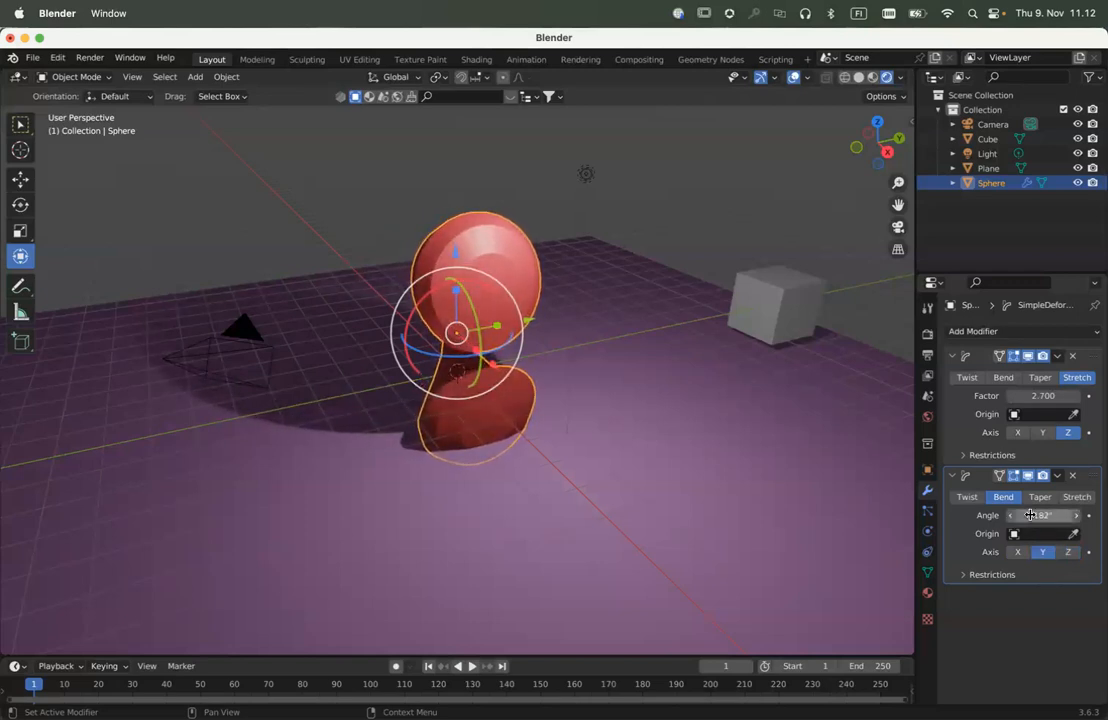
scroll(587, 530, left, 10)
scroll(587, 530, left, 15)
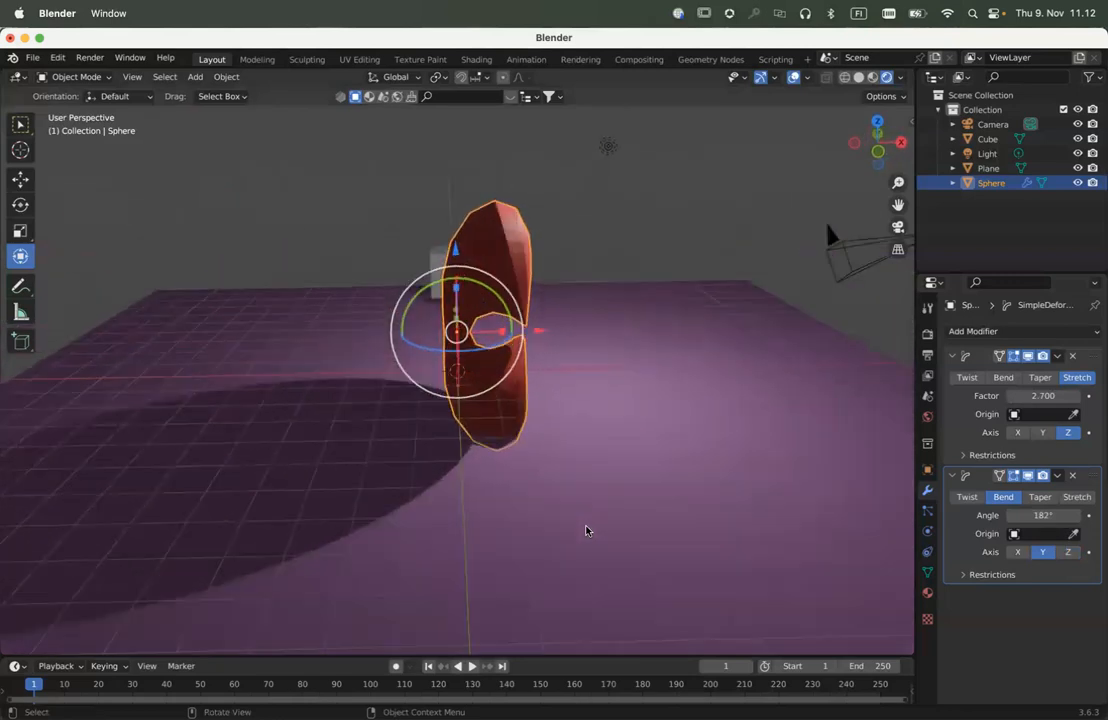
scroll(587, 530, left, 5)
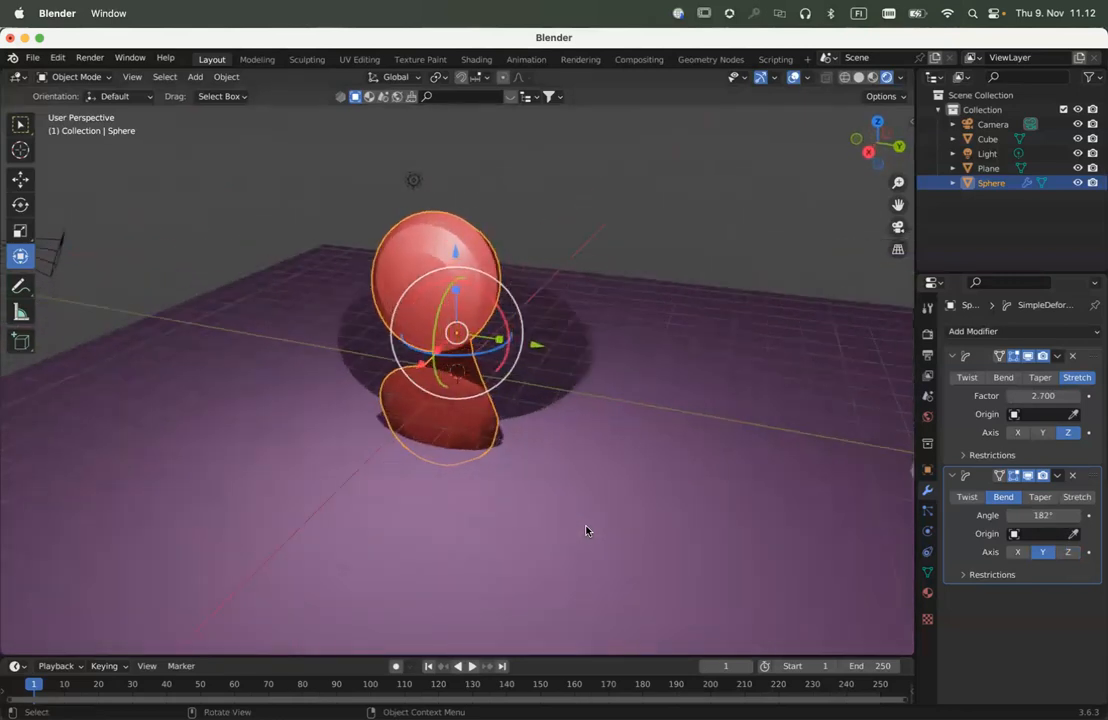
scroll(587, 530, left, 15)
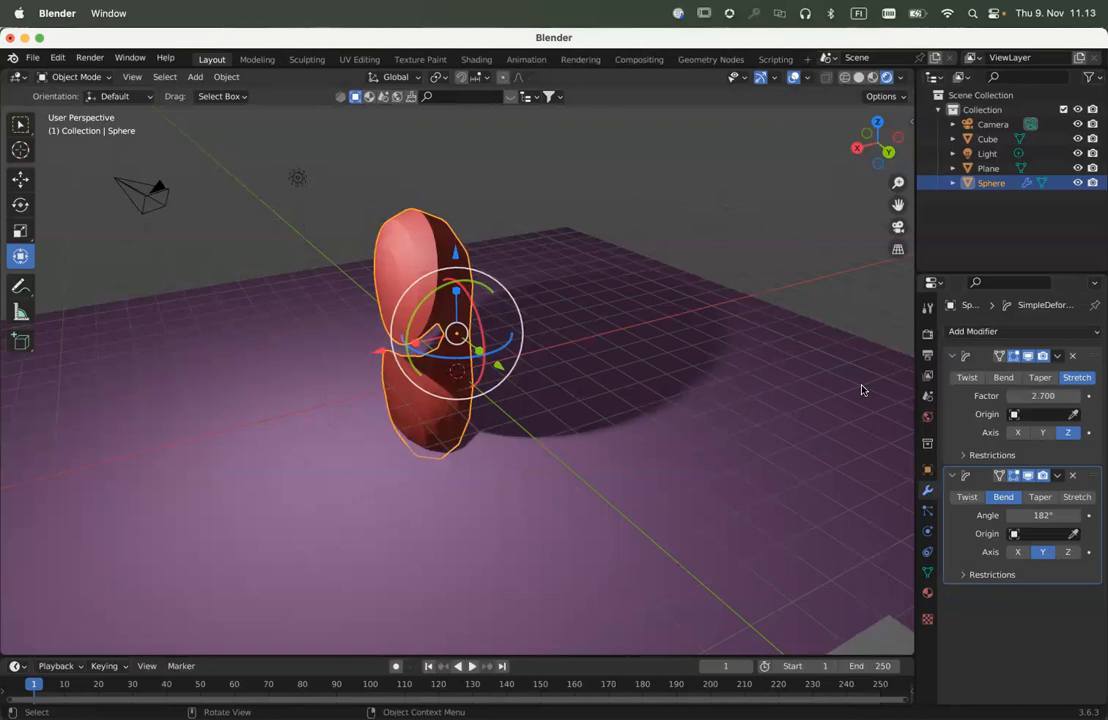
click(1040, 398)
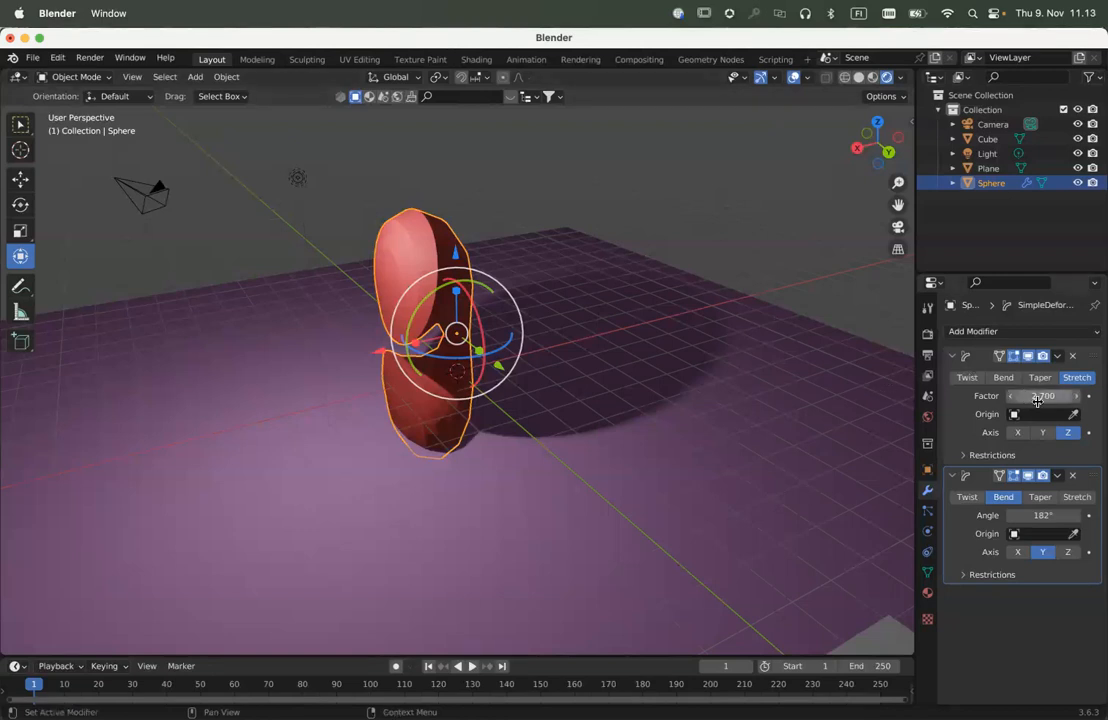
key(Return)
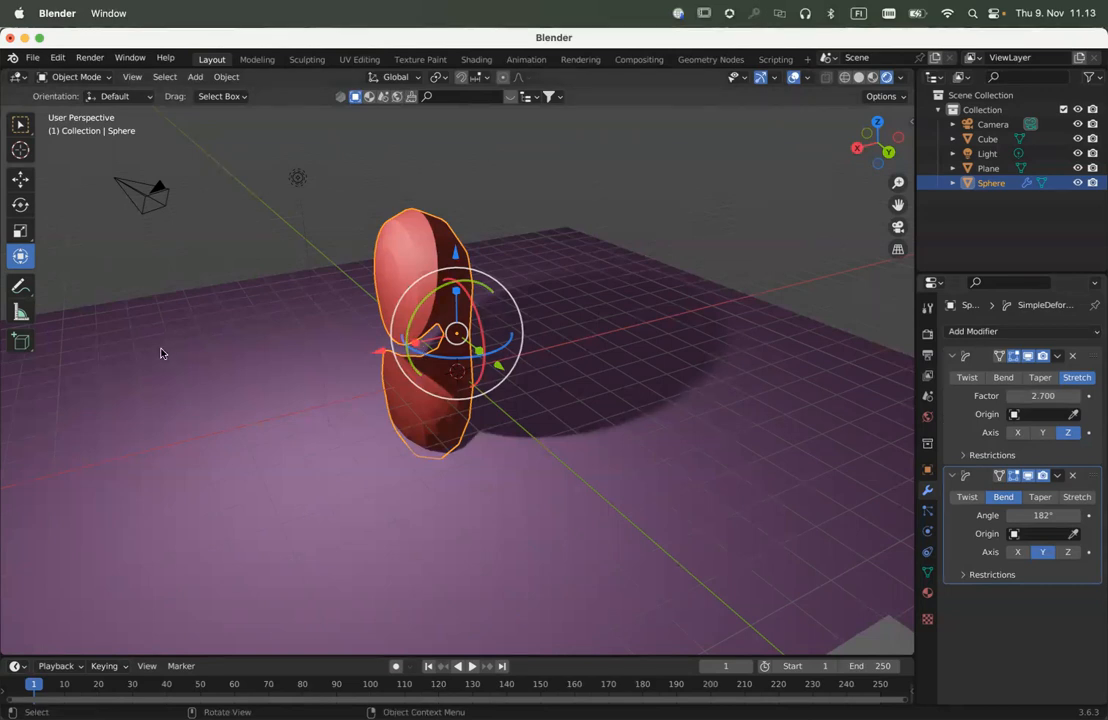
Add a Plain Axes empty and move it about 4.35 m along the X axis
key(shift+a)
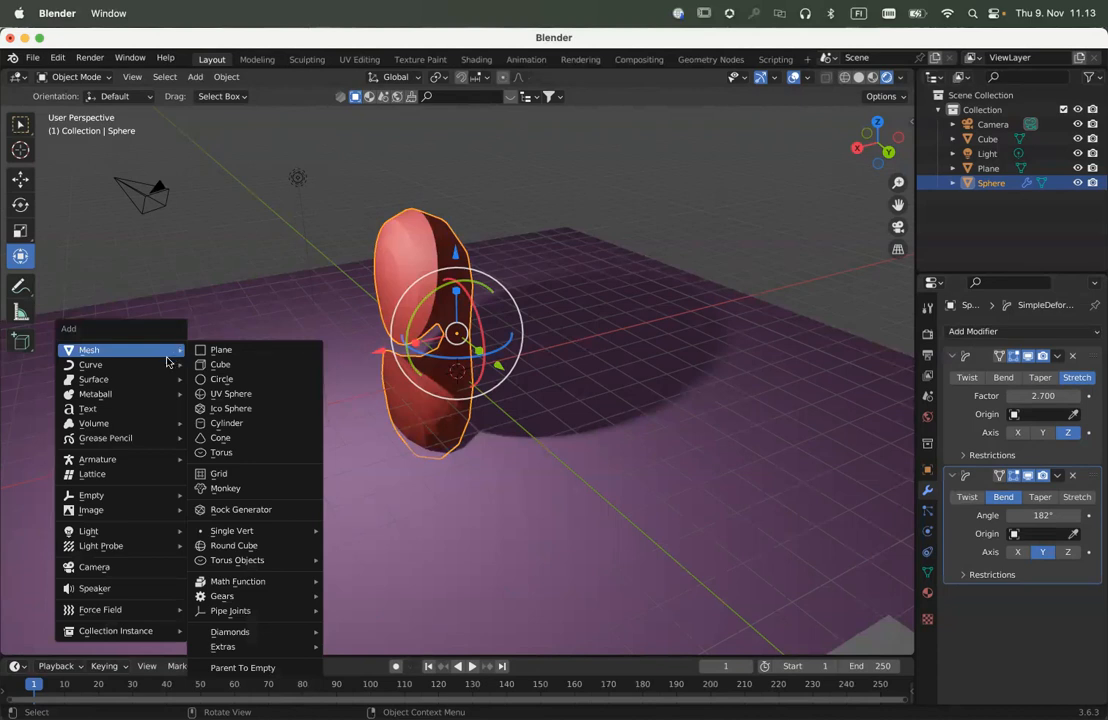
mouse_move(135, 498)
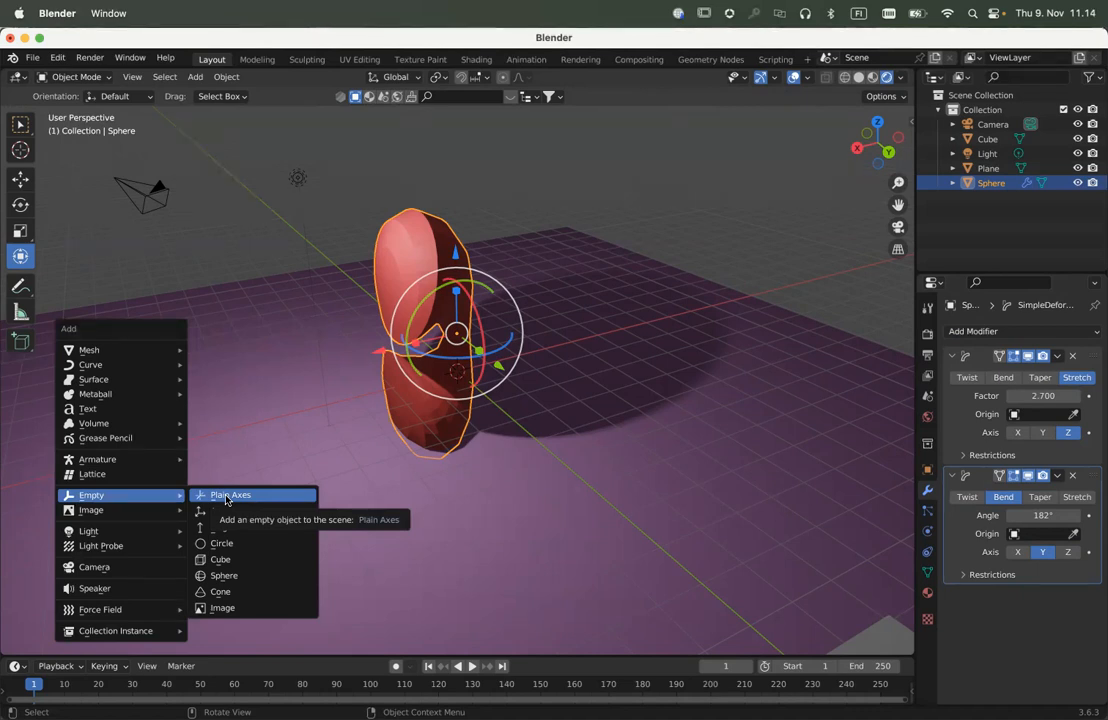
click(226, 497)
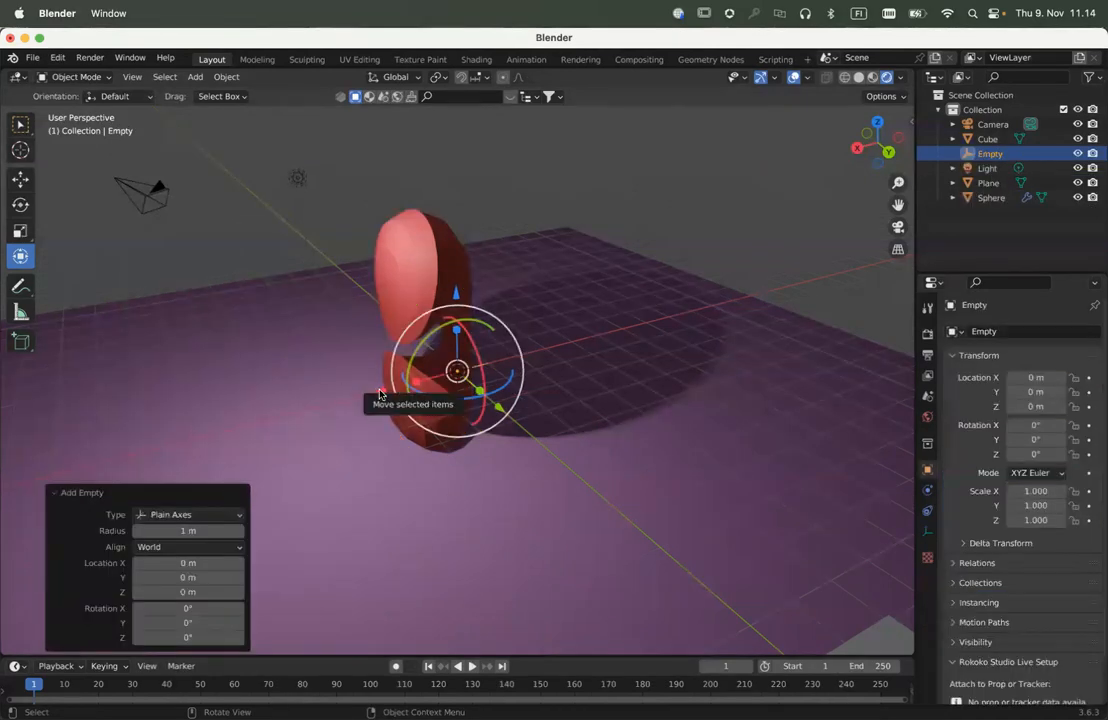
drag(379, 394, 224, 435)
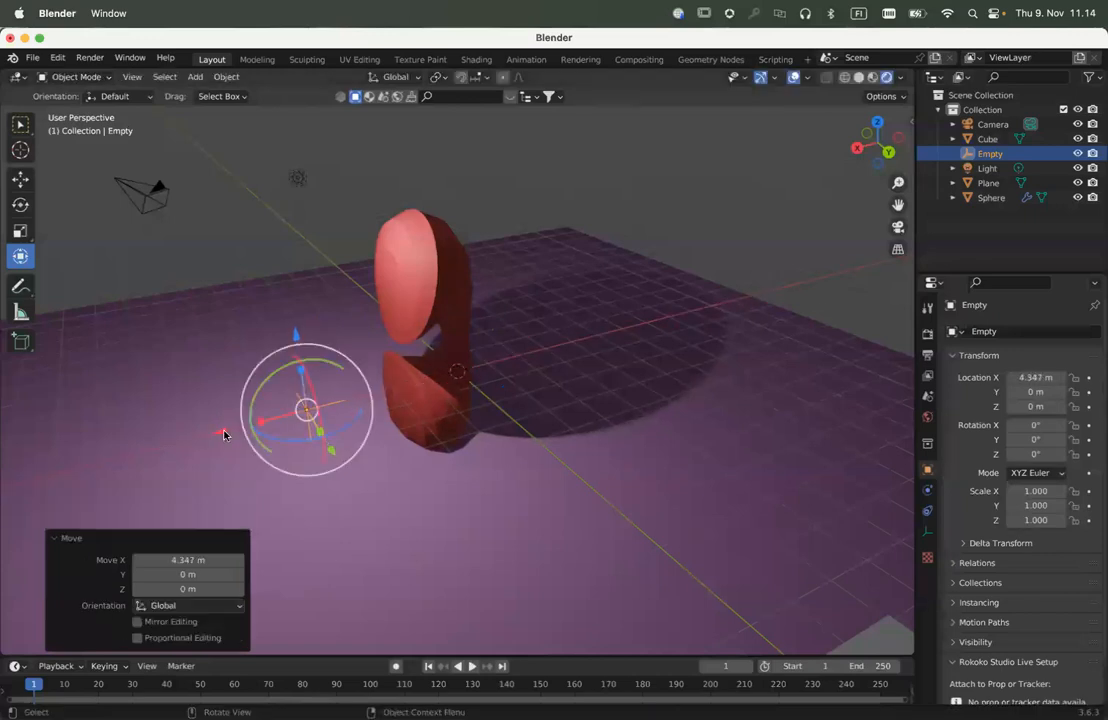
Rename the empty as driver1
click(989, 155)
double_click(989, 154)
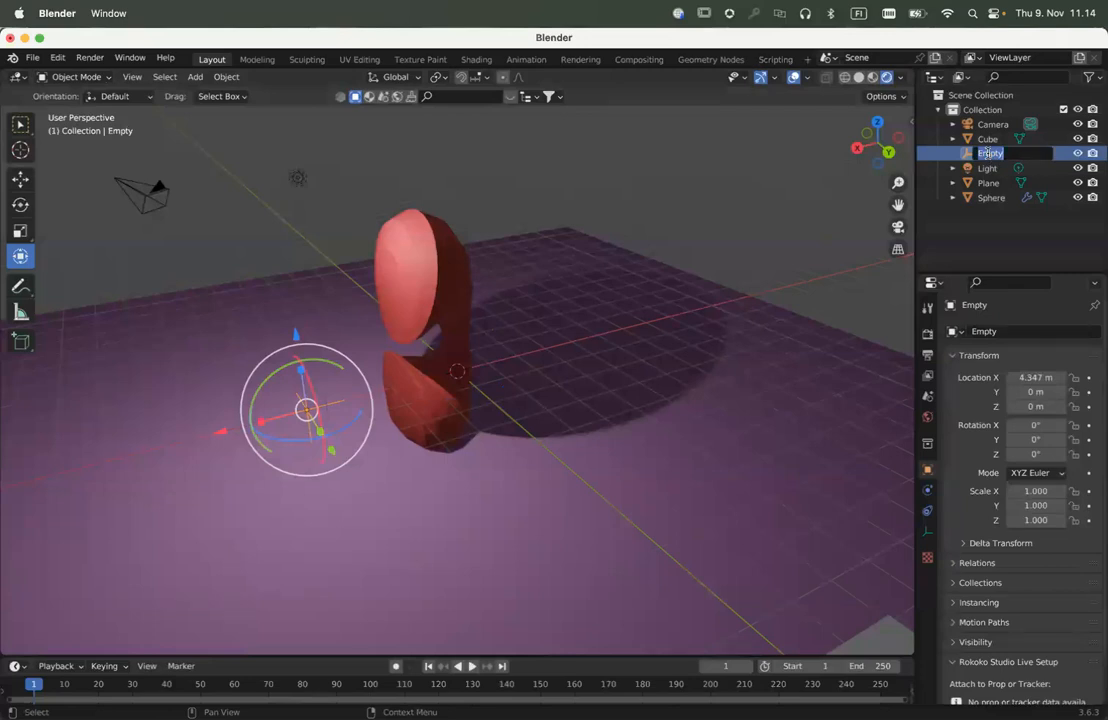
text(driver1)
key(Return)
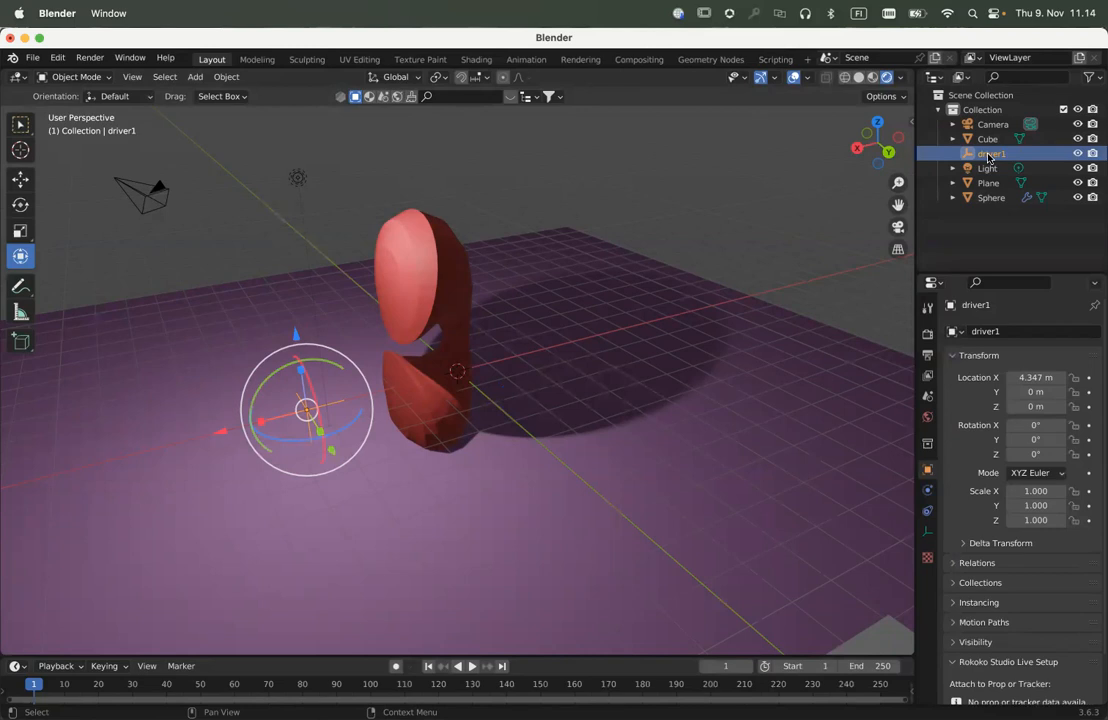
Raise the driver1 empty about 1.73 m along the Z axis
scroll(491, 457, down, 5)
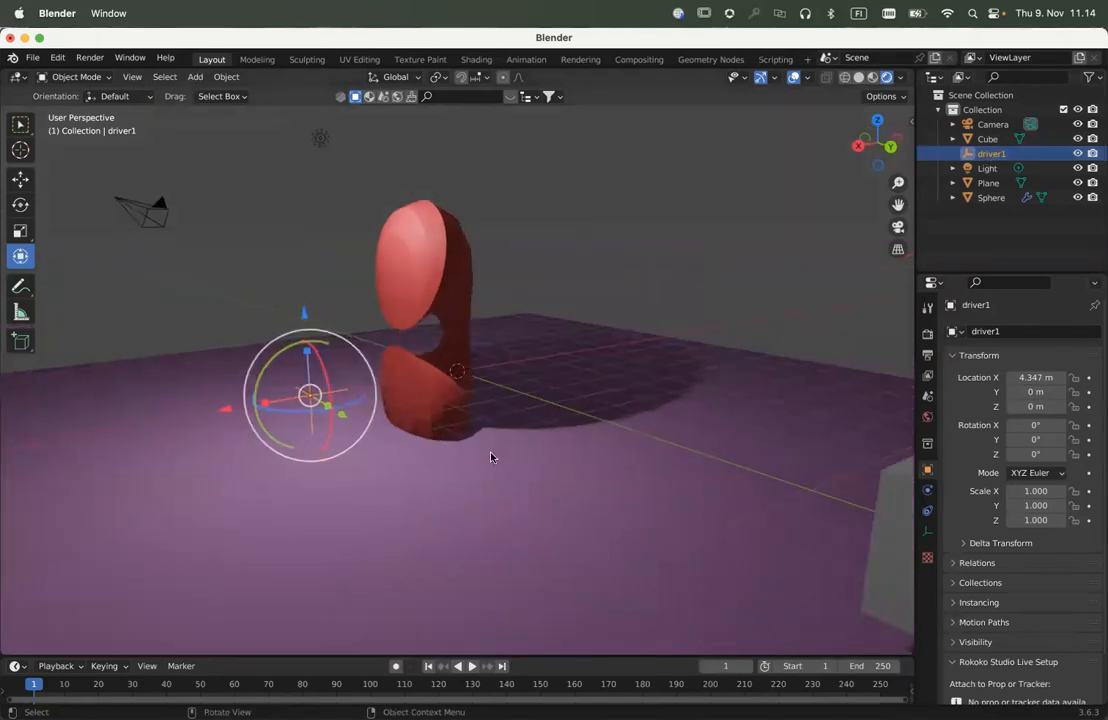
scroll(491, 457, up, 2)
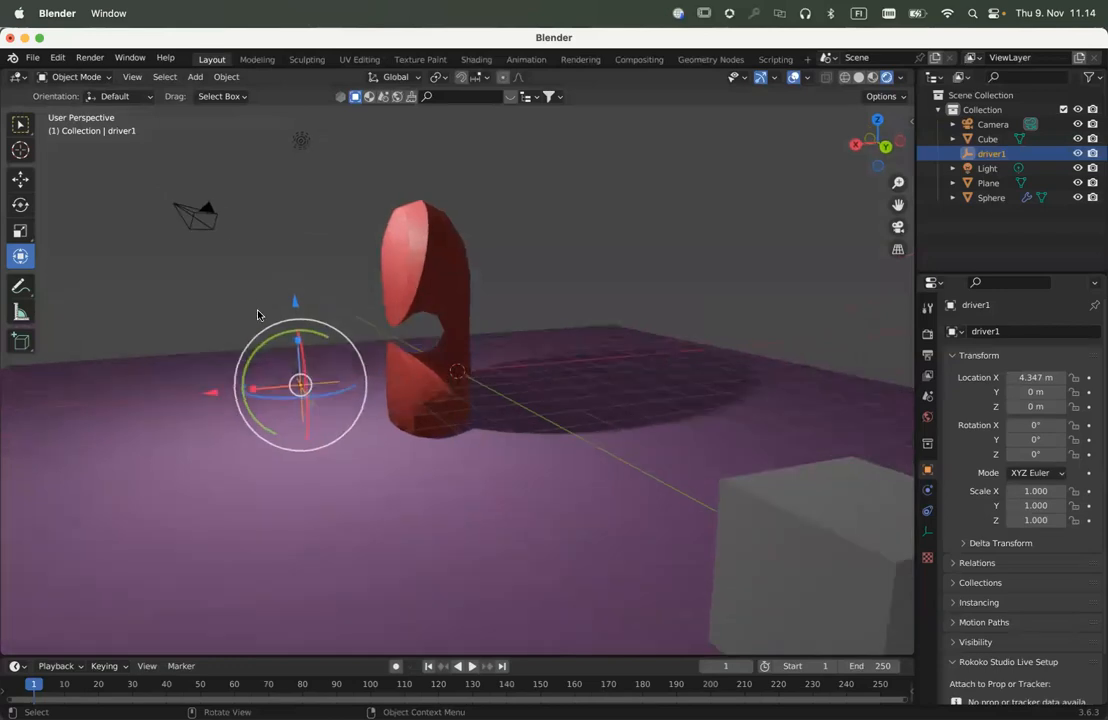
drag(291, 304, 285, 235)
Lower the purple floor plane about 1.19 m along the Z axis
scroll(285, 235, up, 5)
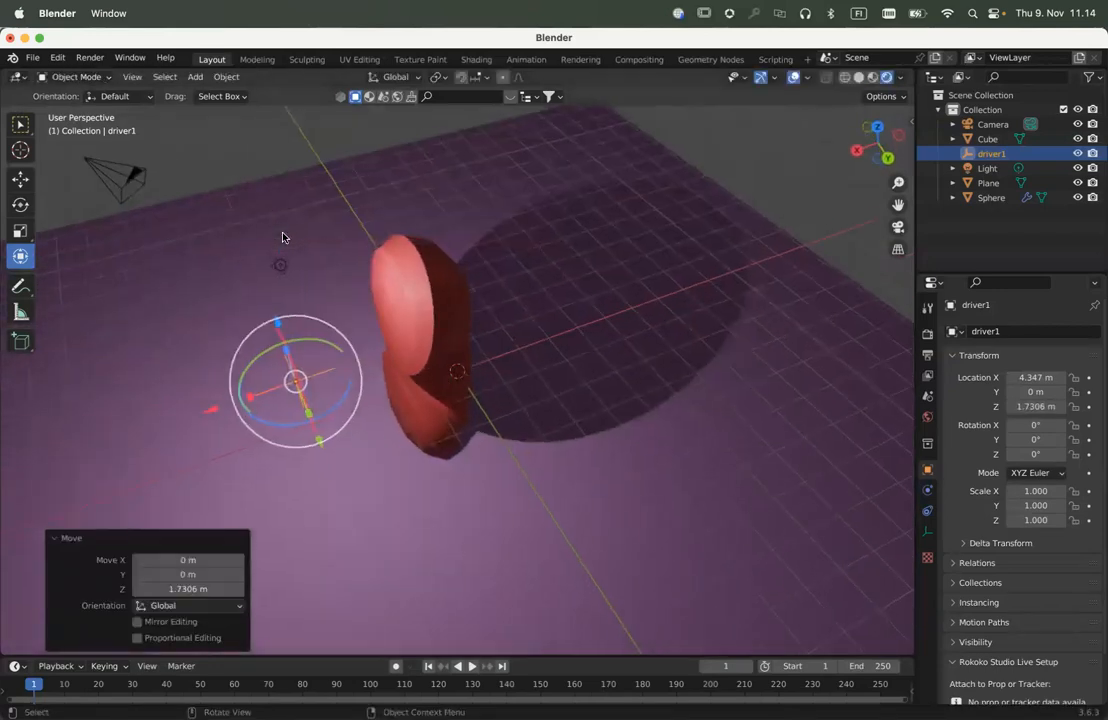
scroll(287, 237, left, 3)
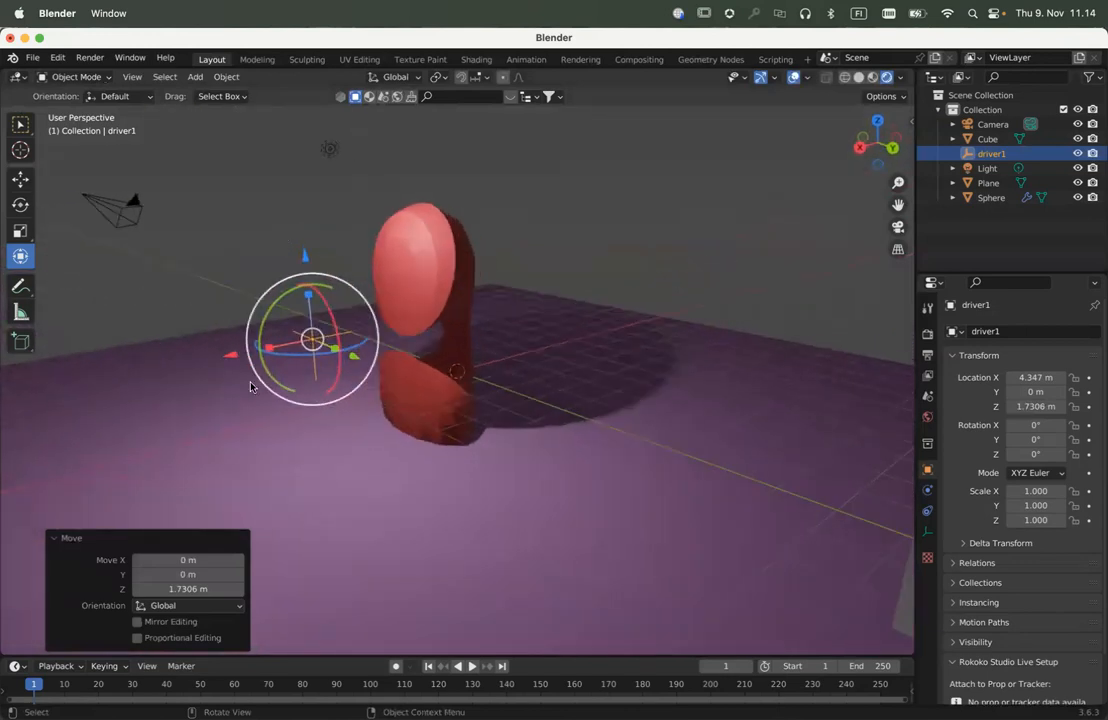
click(350, 503)
drag(457, 330, 457, 375)
Duplicate the light and move the copy about 5.9 m in the negative Y direction
scroll(520, 392, left, 6)
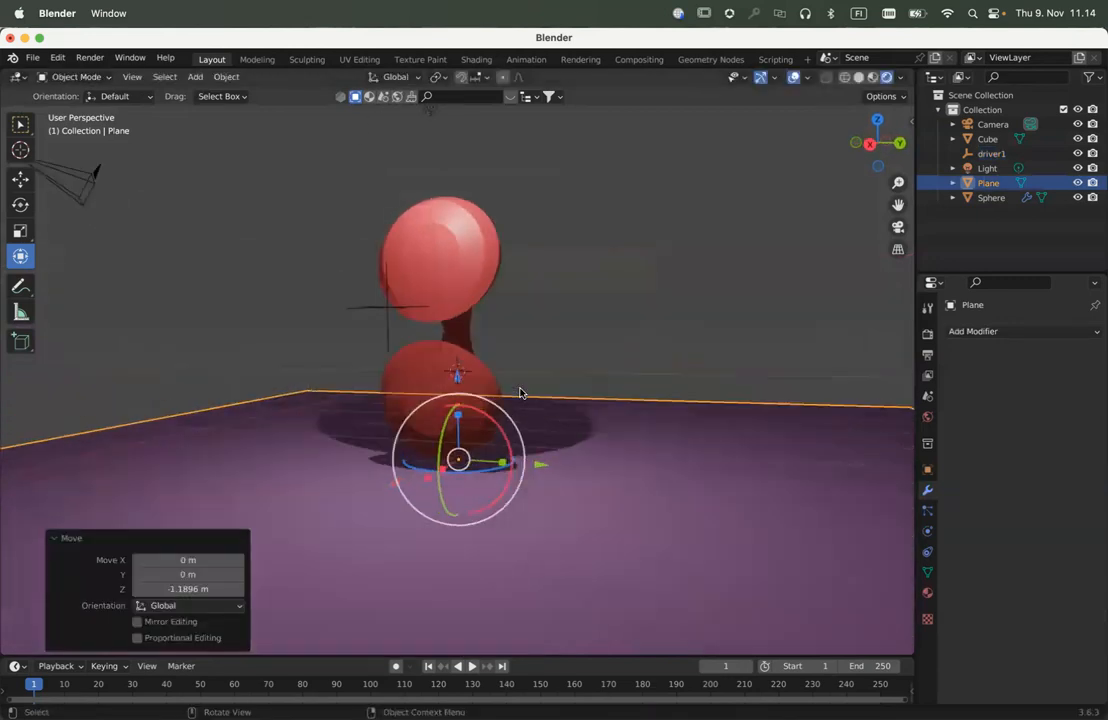
scroll(520, 392, left, 8)
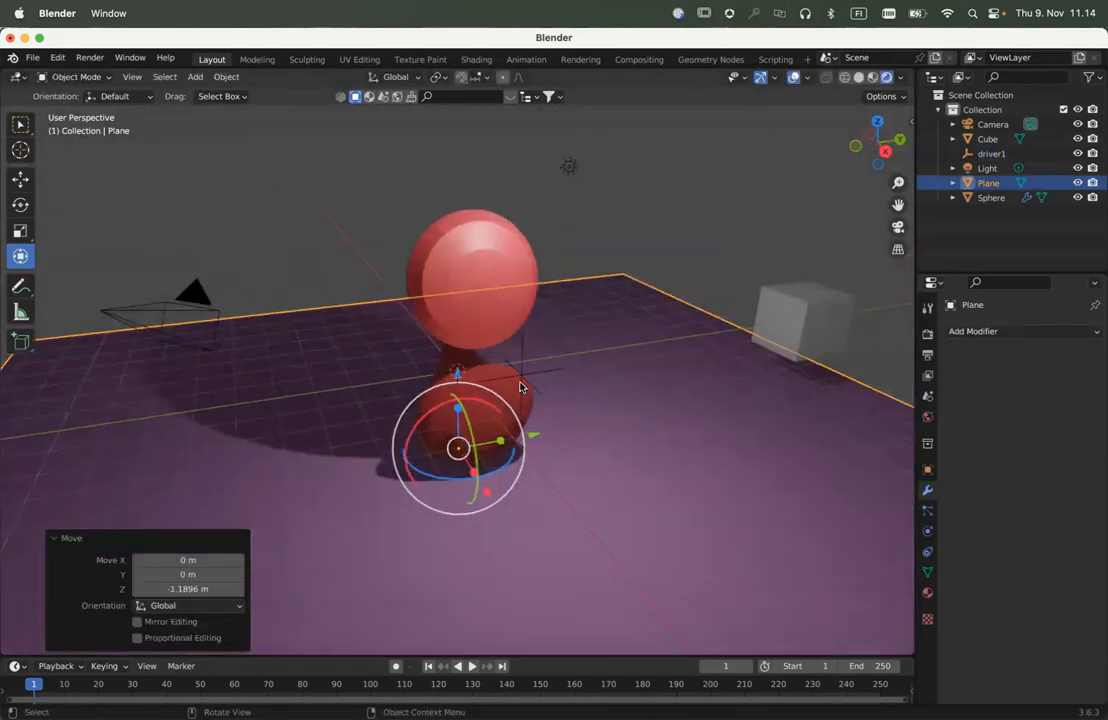
click(568, 168)
scroll(568, 172, down, 5)
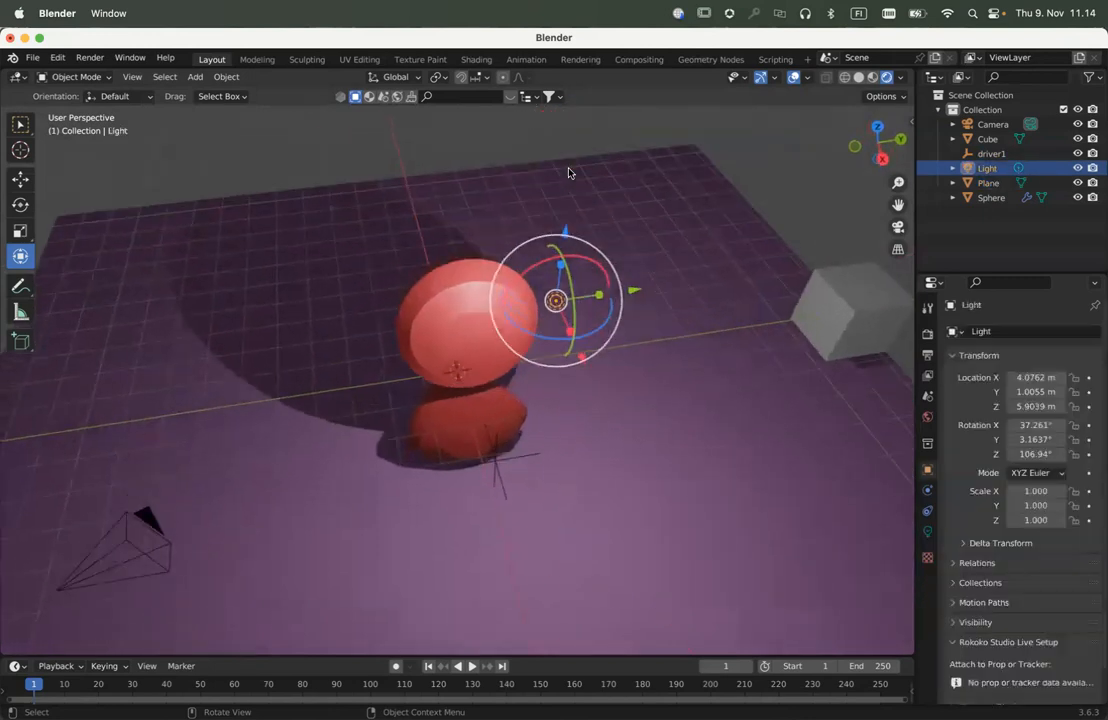
key(shift+d)
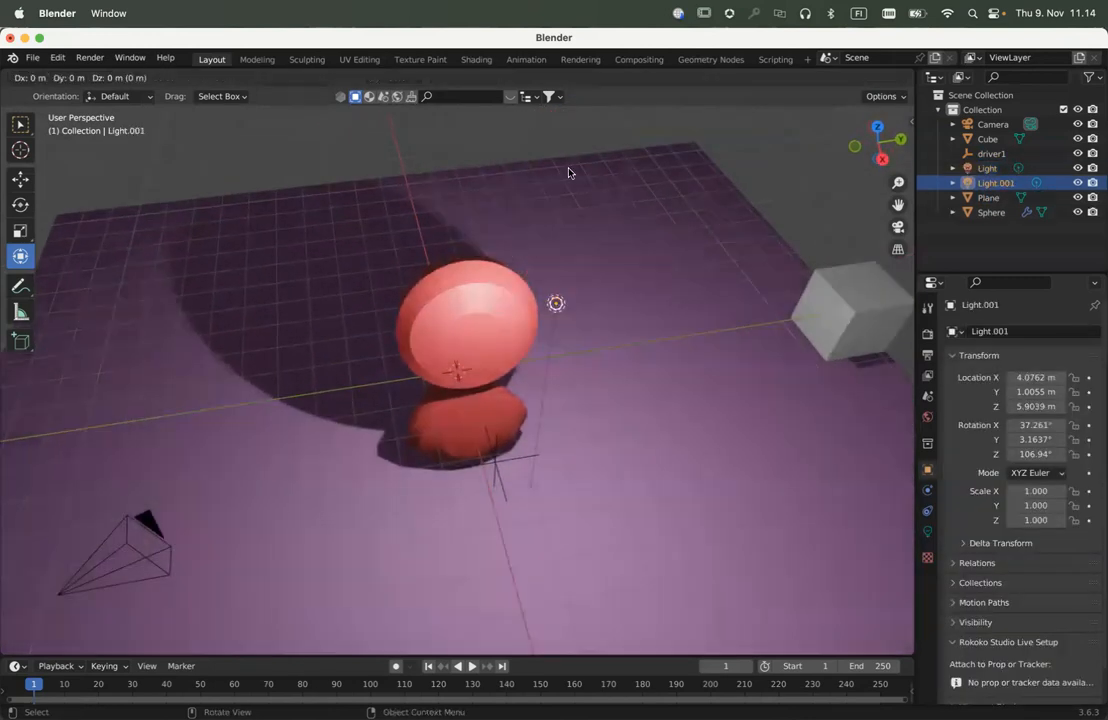
right_click(568, 172)
drag(635, 292, 288, 380)
Add a driver to the Stretch factor of the sphere's first Simple Deform modifier
scroll(495, 432, down, 5)
scroll(495, 432, right, 8)
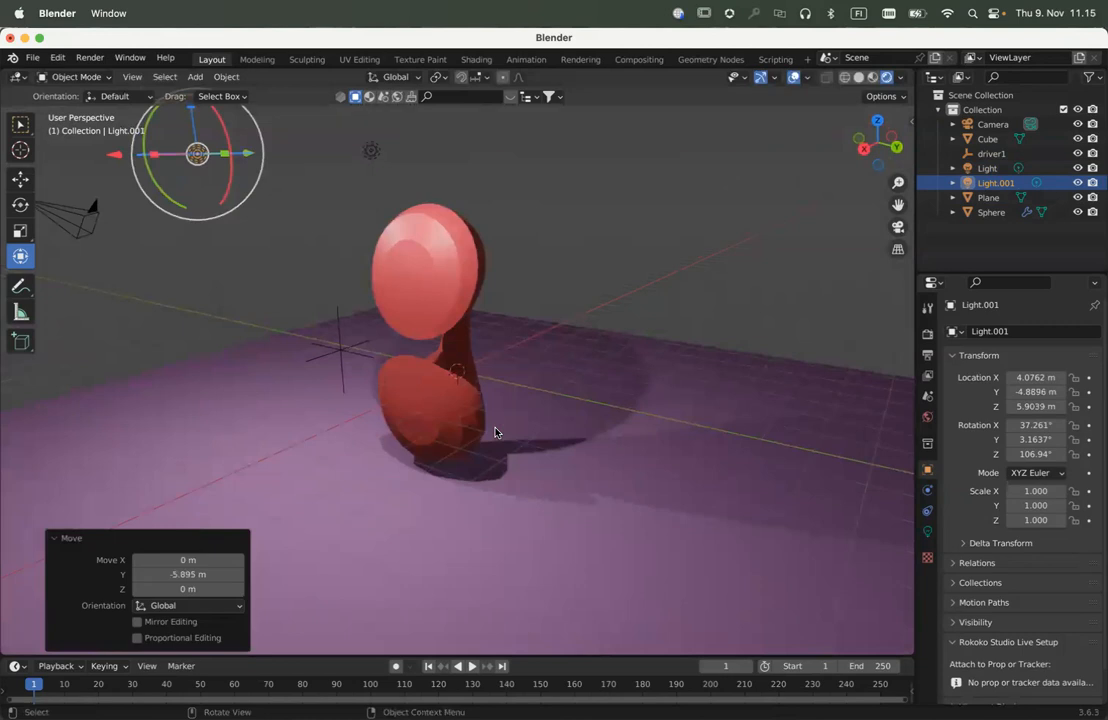
click(339, 354)
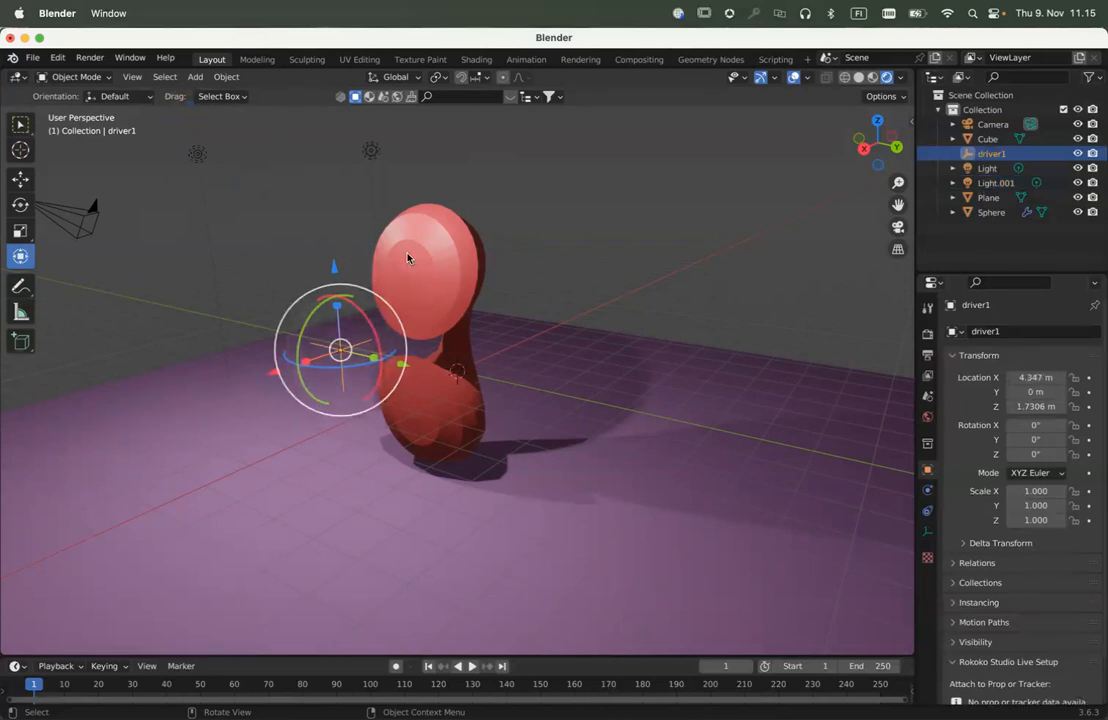
click(463, 278)
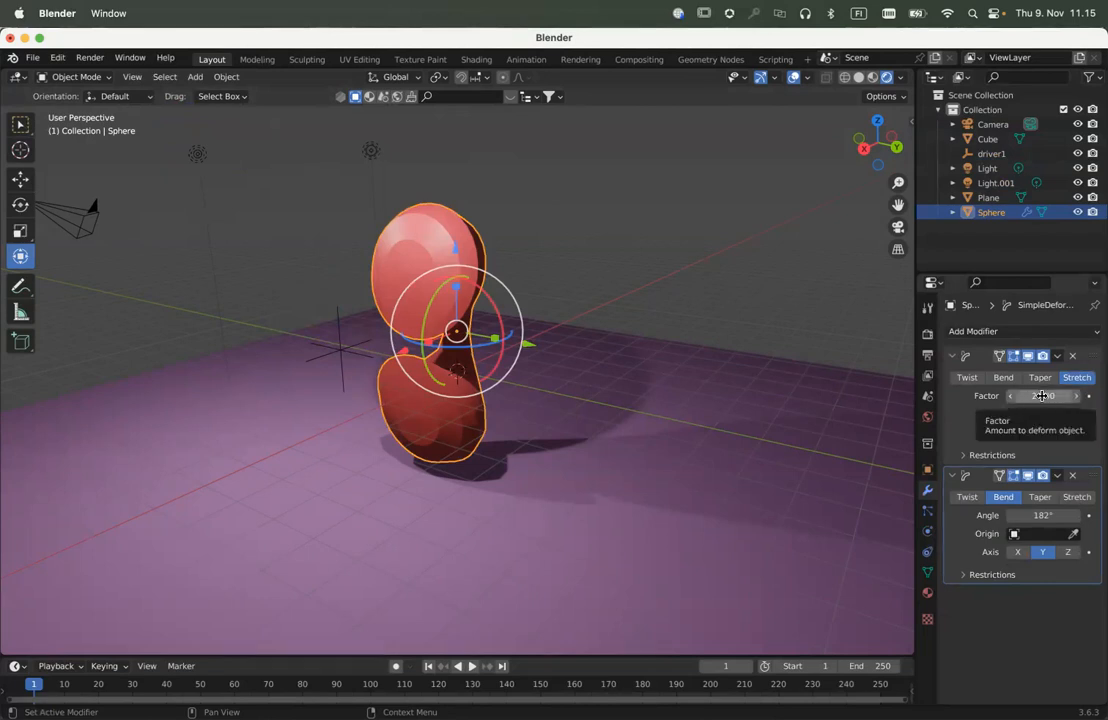
click(1042, 396)
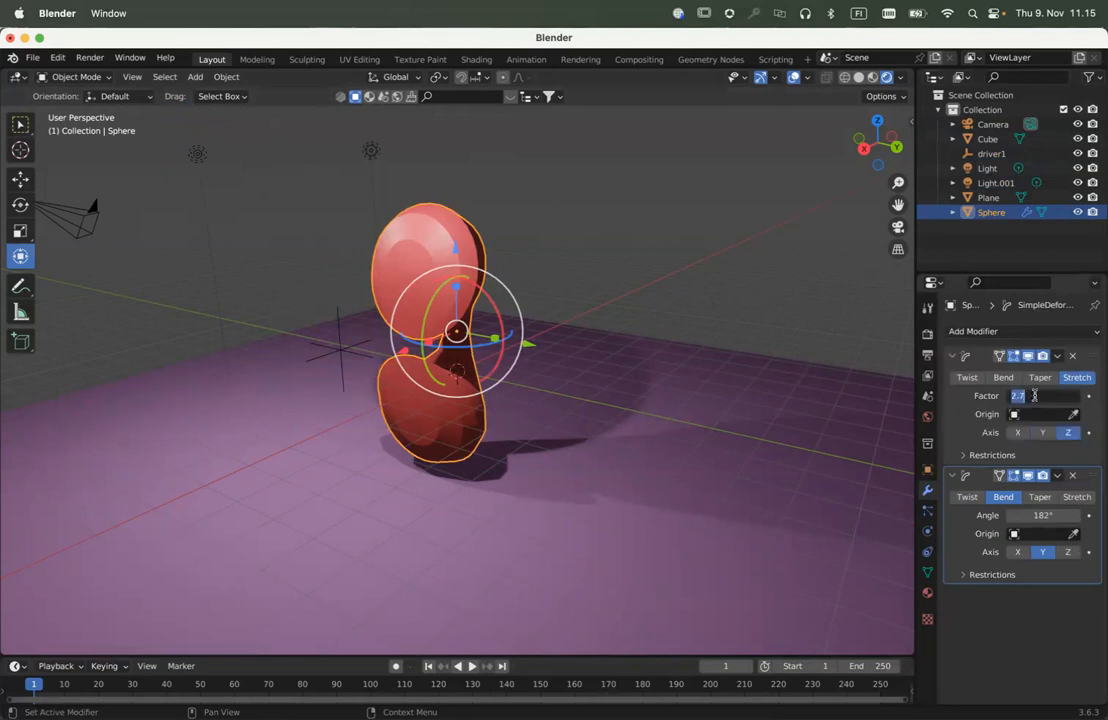
key(Return)
right_click(1035, 396)
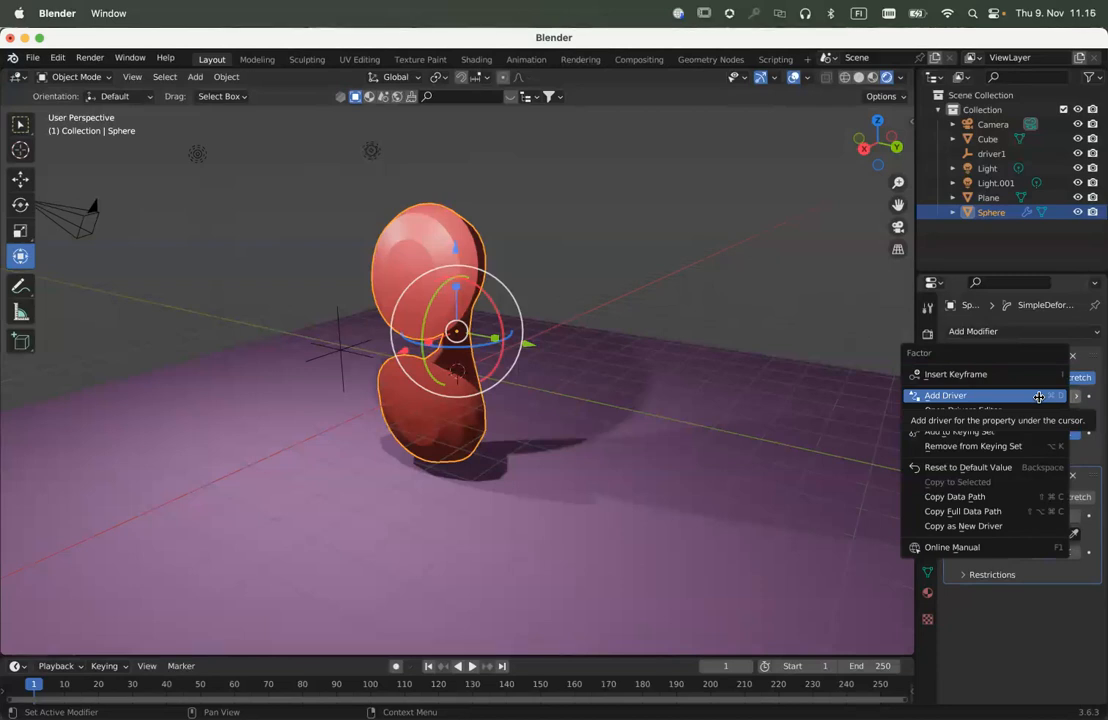
click(1039, 397)
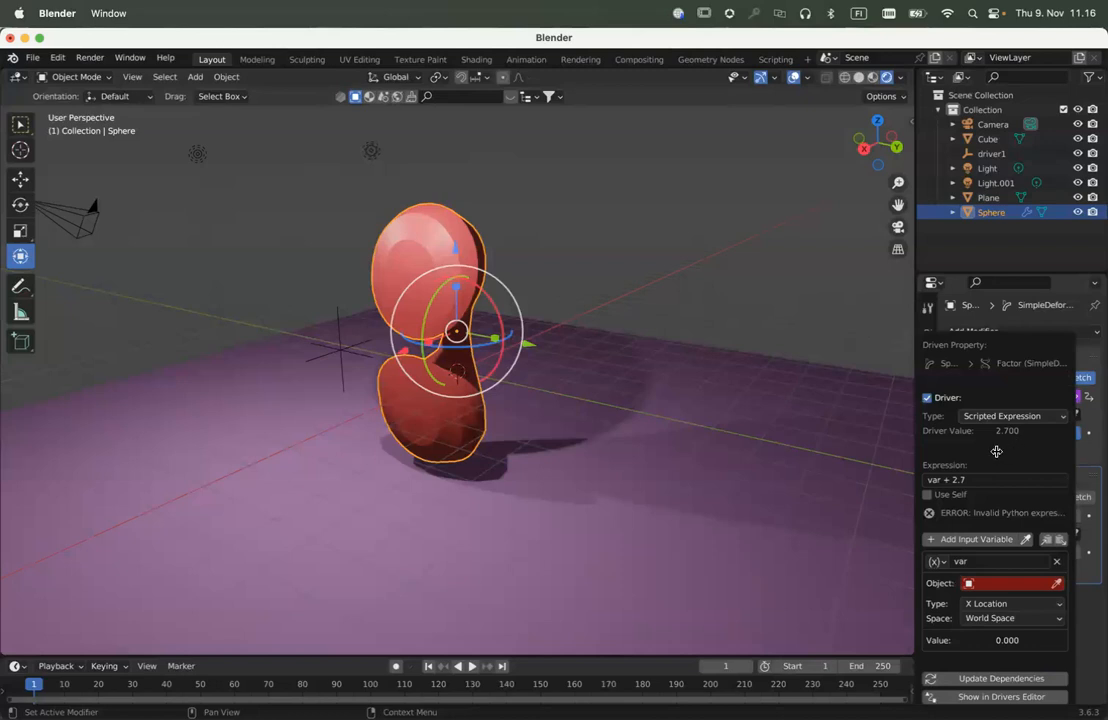
Keep the driver type as Scripted Expression and assign driver1 as the object of its input variable
click(1020, 416)
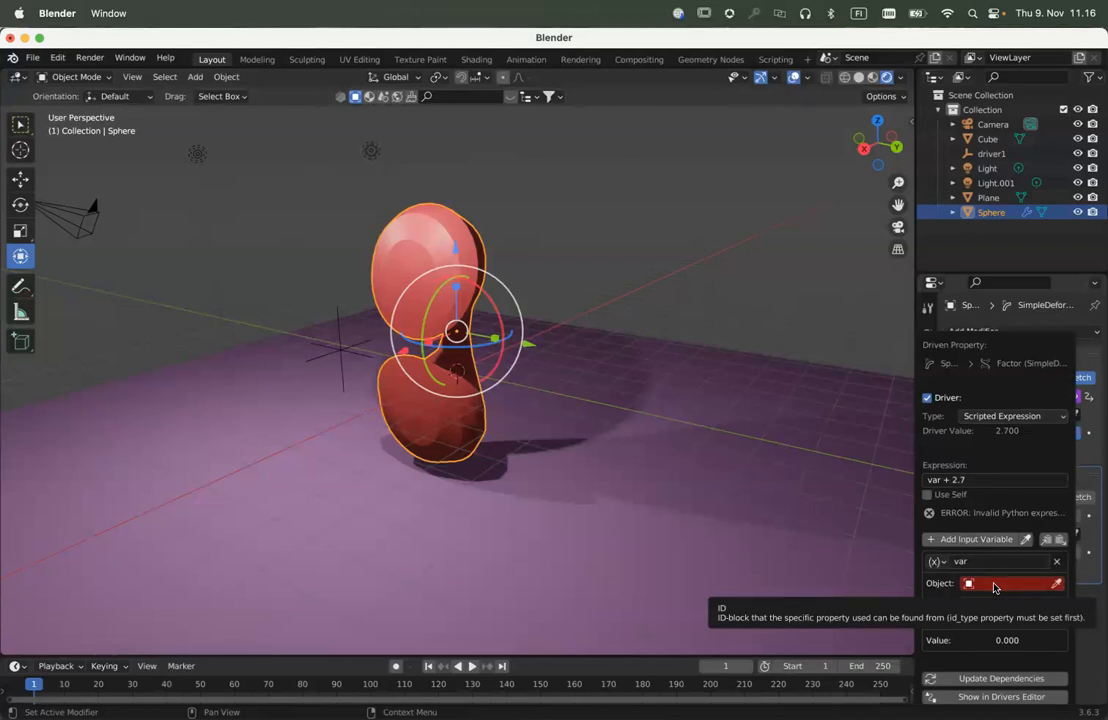
click(1056, 584)
click(1014, 586)
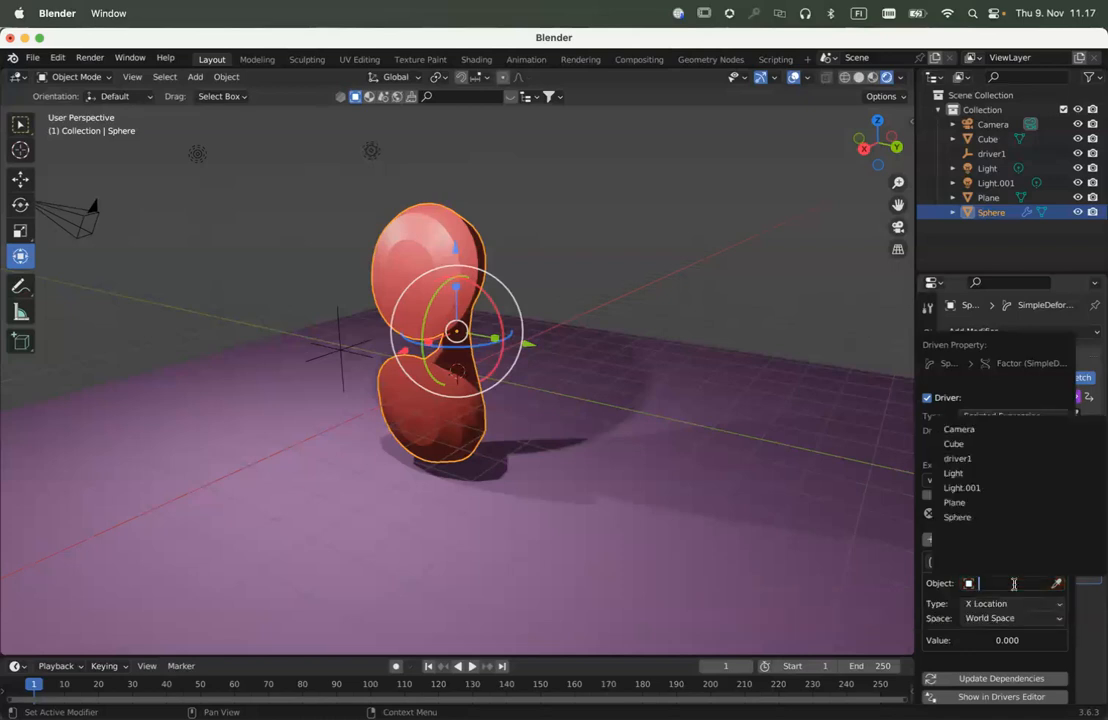
click(996, 458)
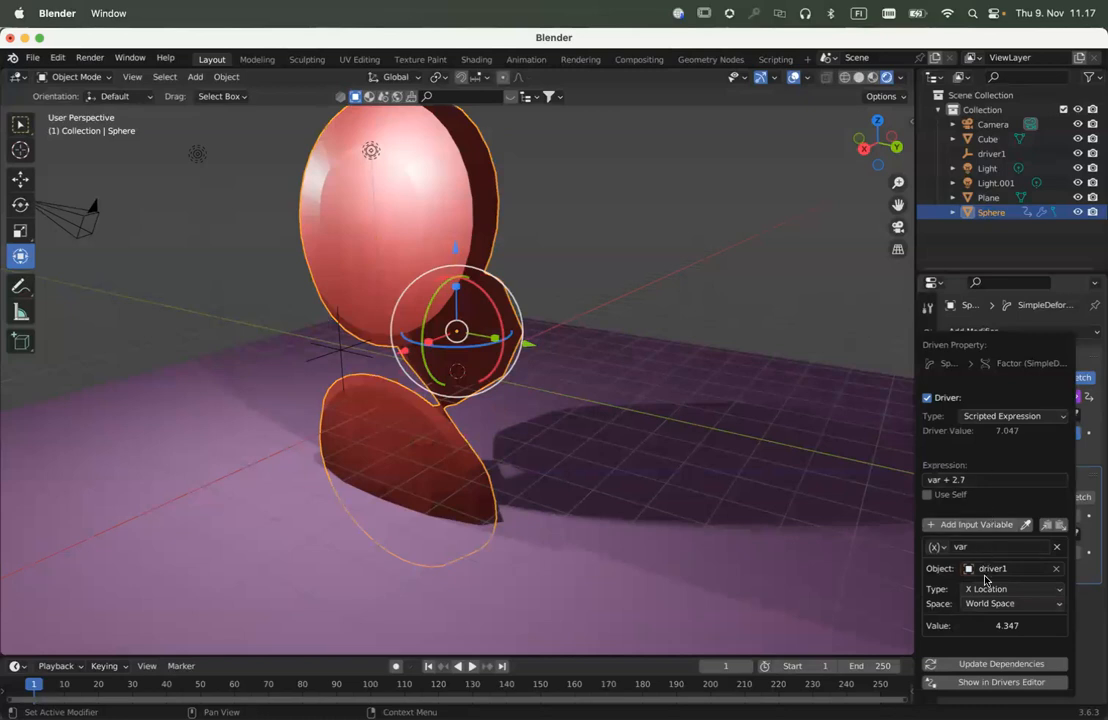
Change the Stretch factor's driver expression to var + 1.5
click(977, 481)
click(977, 480)
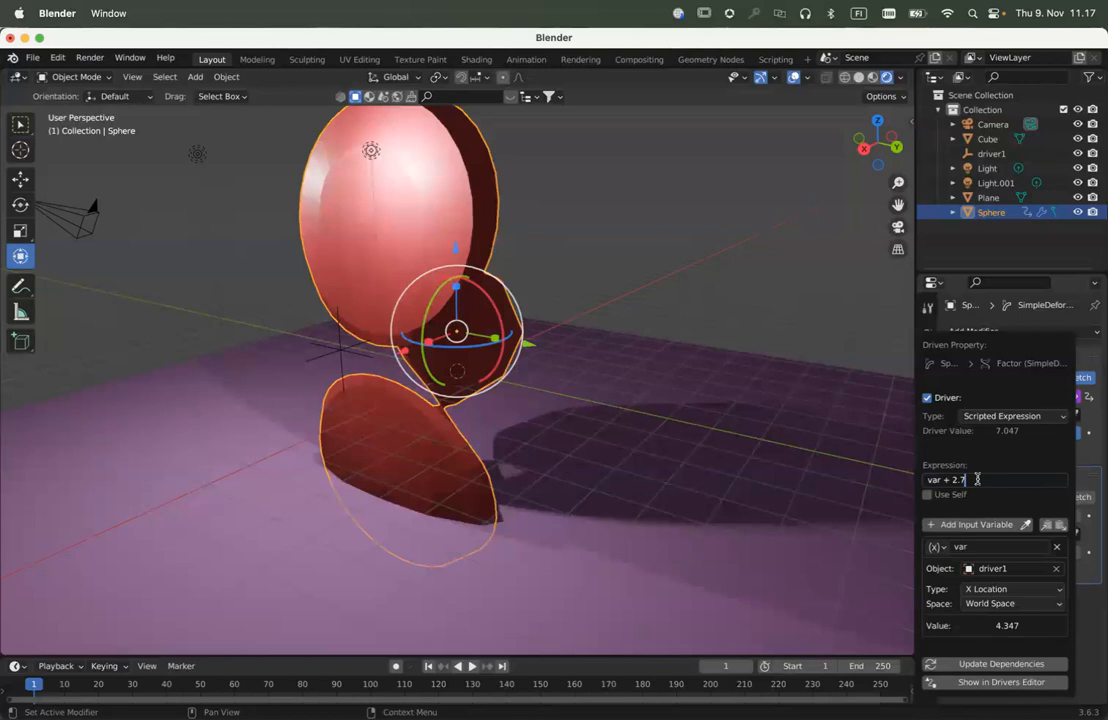
key(BackSpace)
key(BackSpace)
key(BackSpace)
text(1.5)
key(Return)
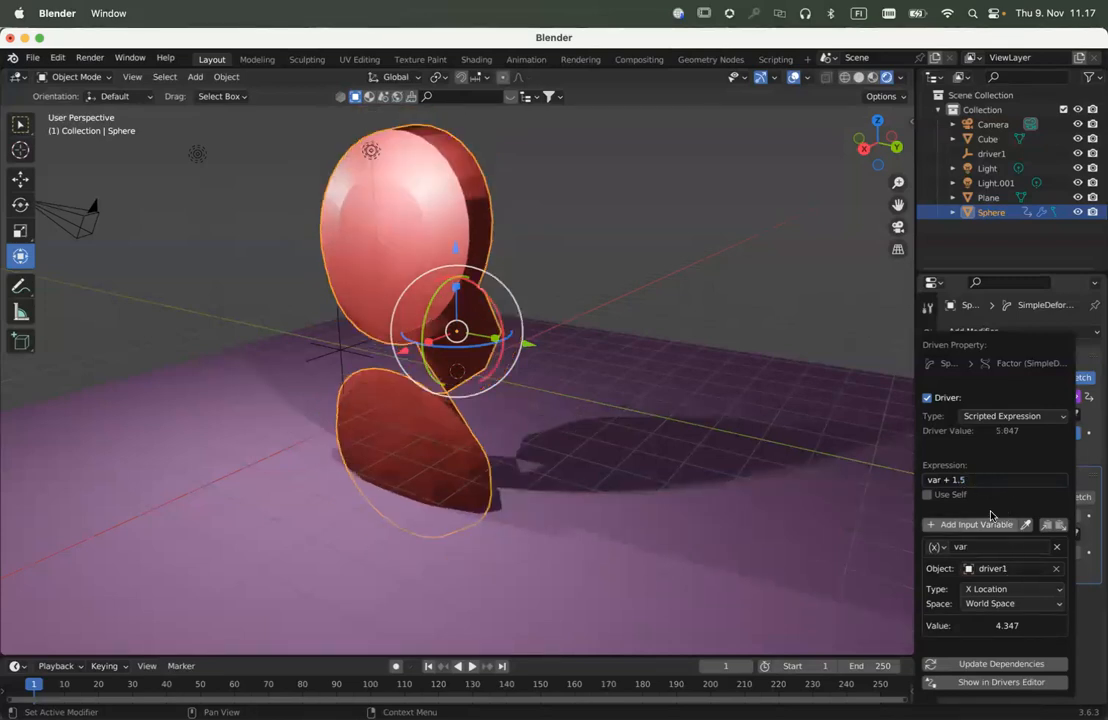
Set the Stretch factor's driver expression to var + 1
click(977, 479)
click(977, 479)
key(BackSpace)
key(BackSpace)
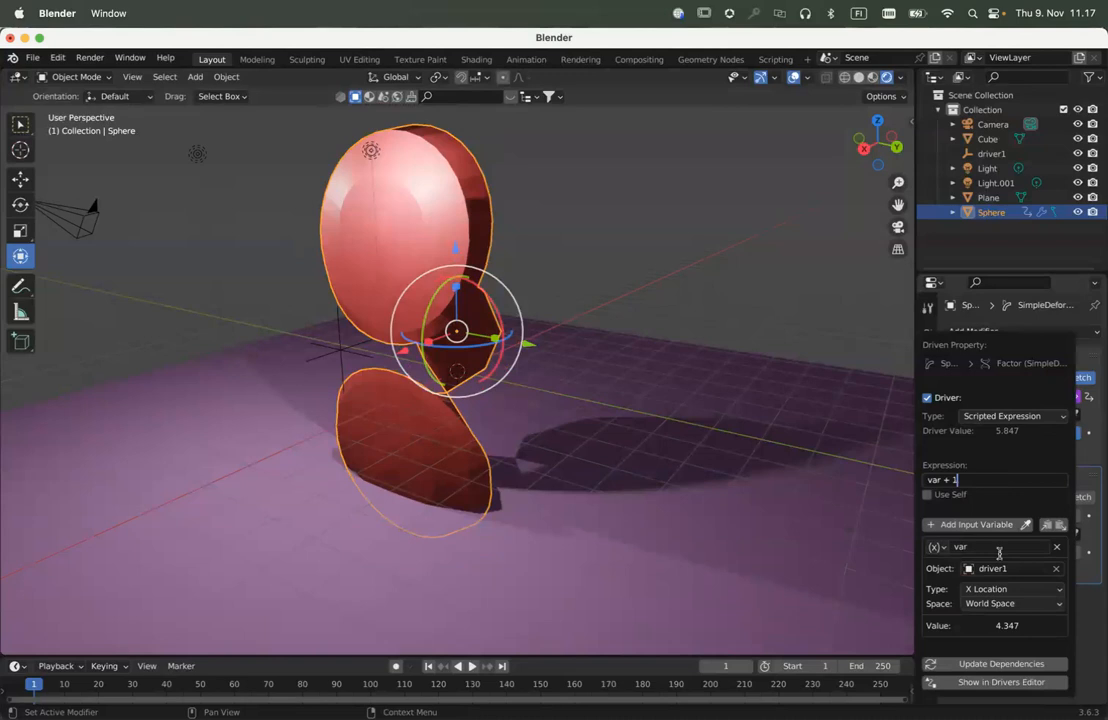
key(Return)
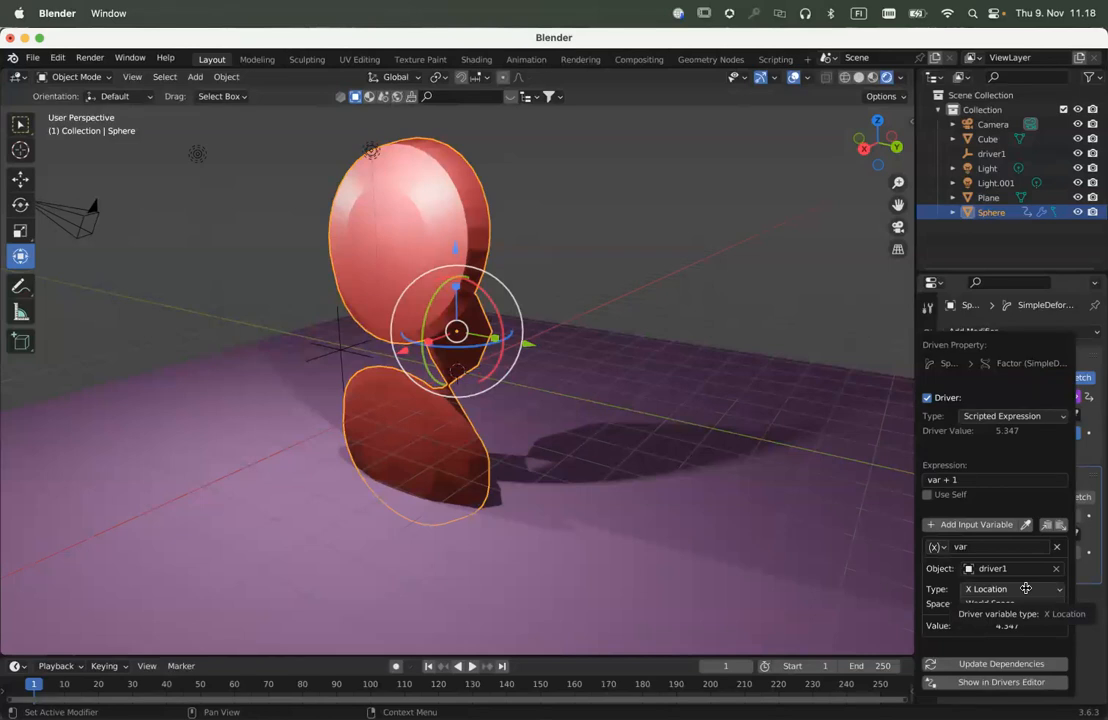
Set the driver variable to read driver1's X Rotation in Local Space
click(1025, 588)
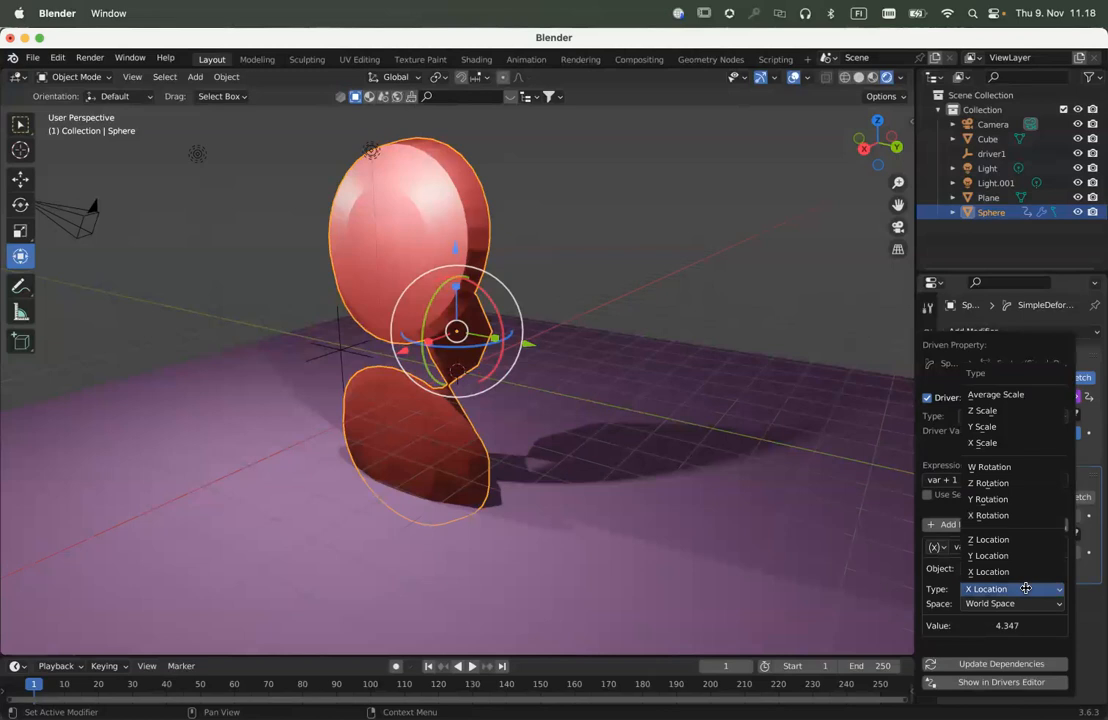
click(1021, 516)
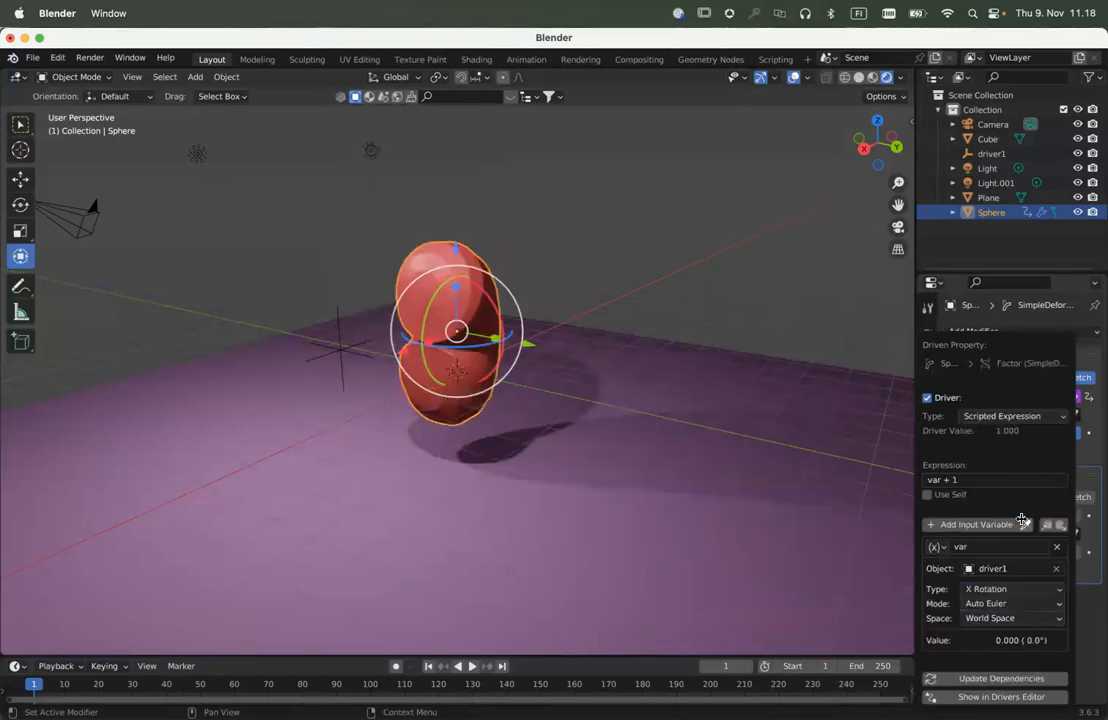
click(1031, 618)
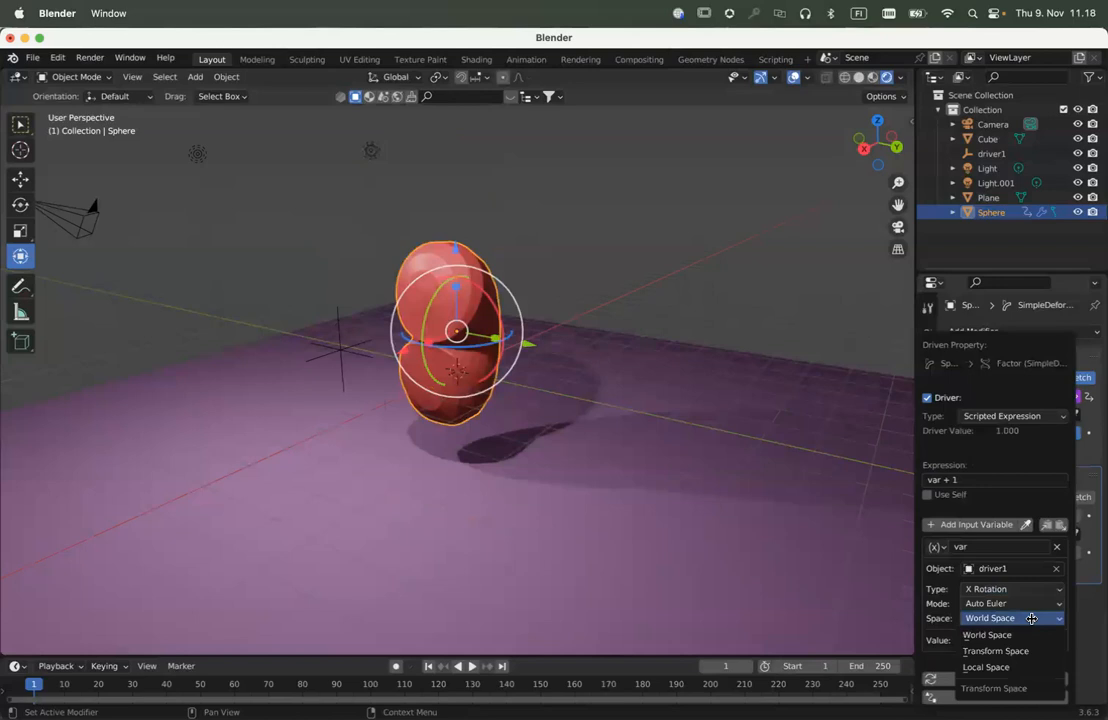
click(1018, 666)
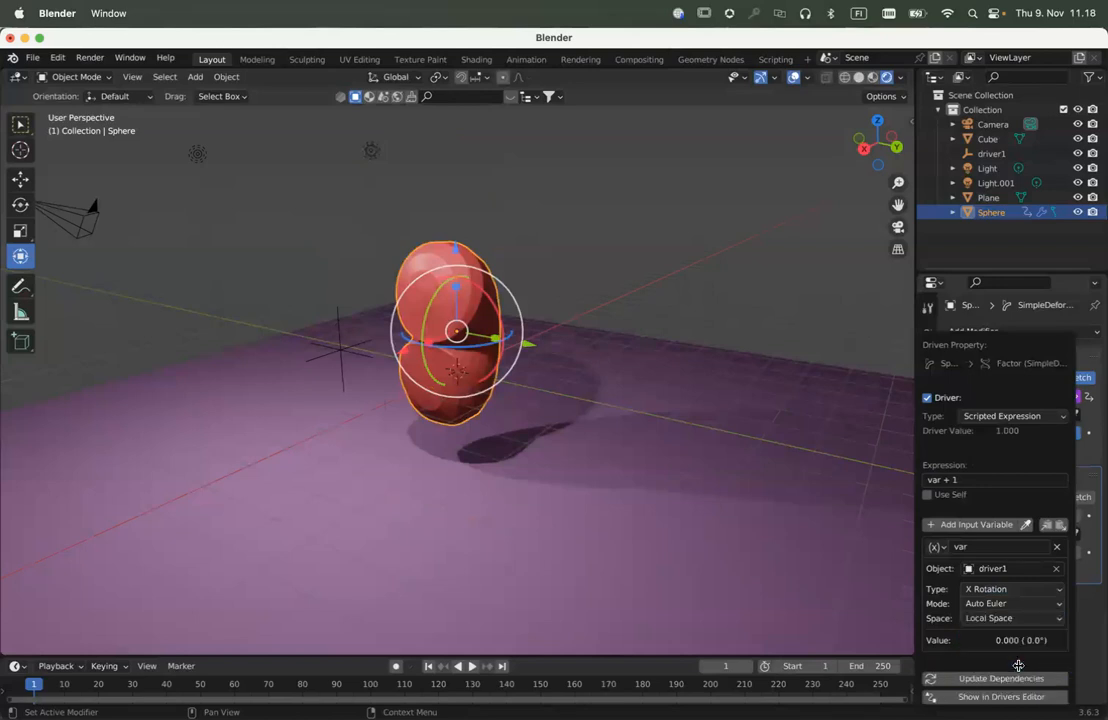